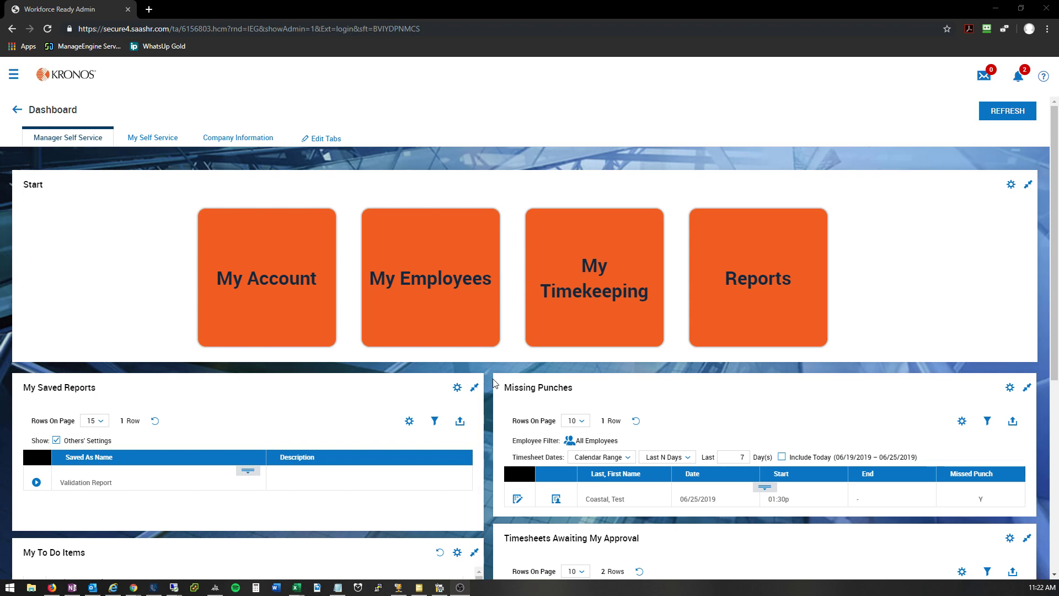
Step: Review the pending approvals in My To Do Items and open the first listed employee's timesheet for 06/17/2019 – 06/30/2019
{"action": "scroll", "coordinate": [495, 382], "scroll_direction": "down", "scroll_amount": 2}
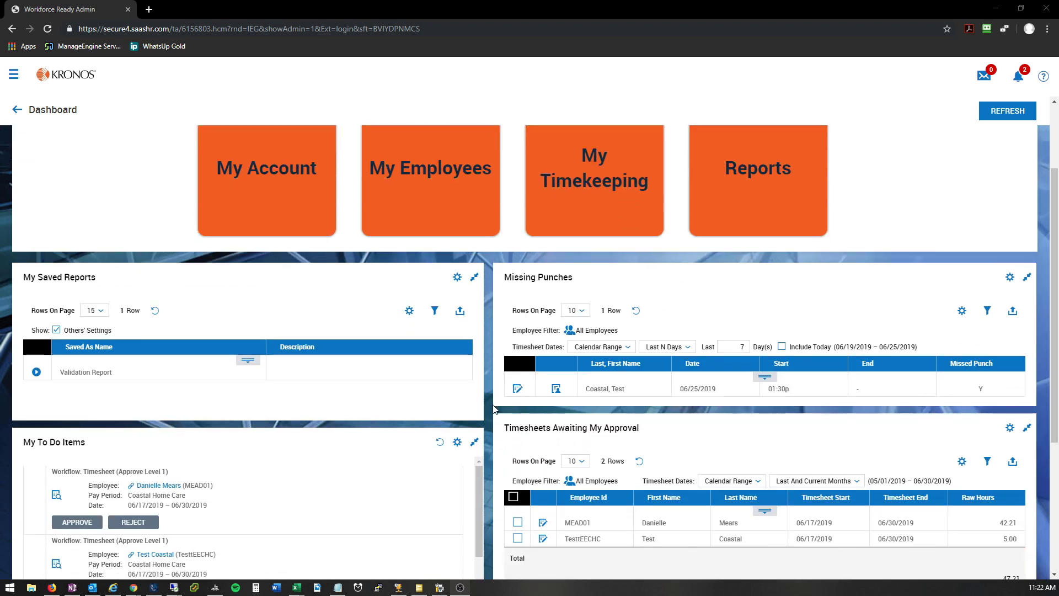
{"action": "scroll", "coordinate": [495, 409], "scroll_direction": "down", "scroll_amount": 2}
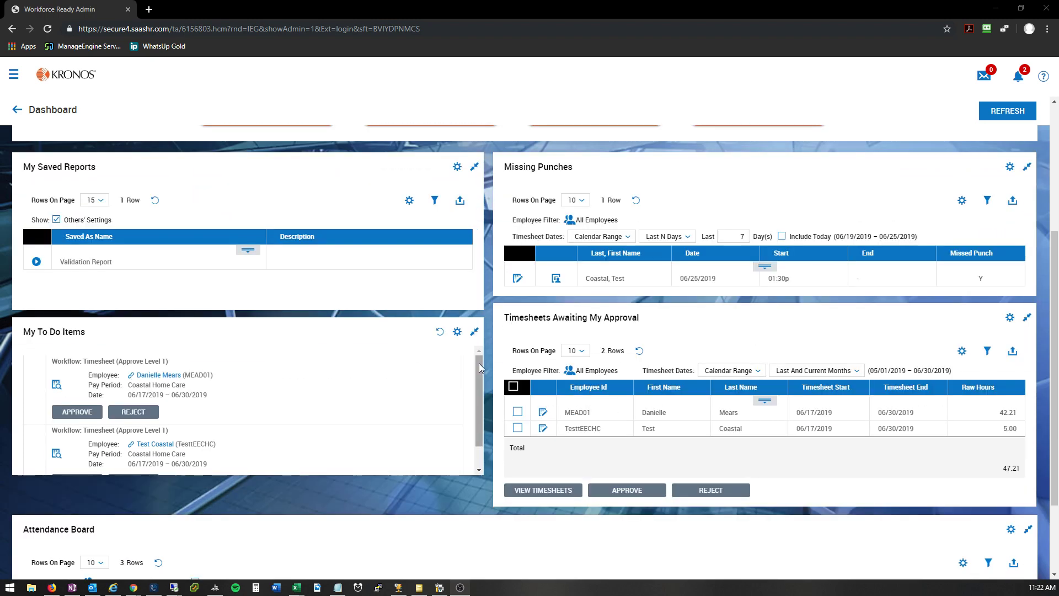
{"action": "mouse_move", "coordinate": [479, 363]}
{"action": "left_mouse_down"}
{"action": "mouse_move", "coordinate": [479, 396]}
{"action": "mouse_move", "coordinate": [479, 372]}
{"action": "left_mouse_up"}
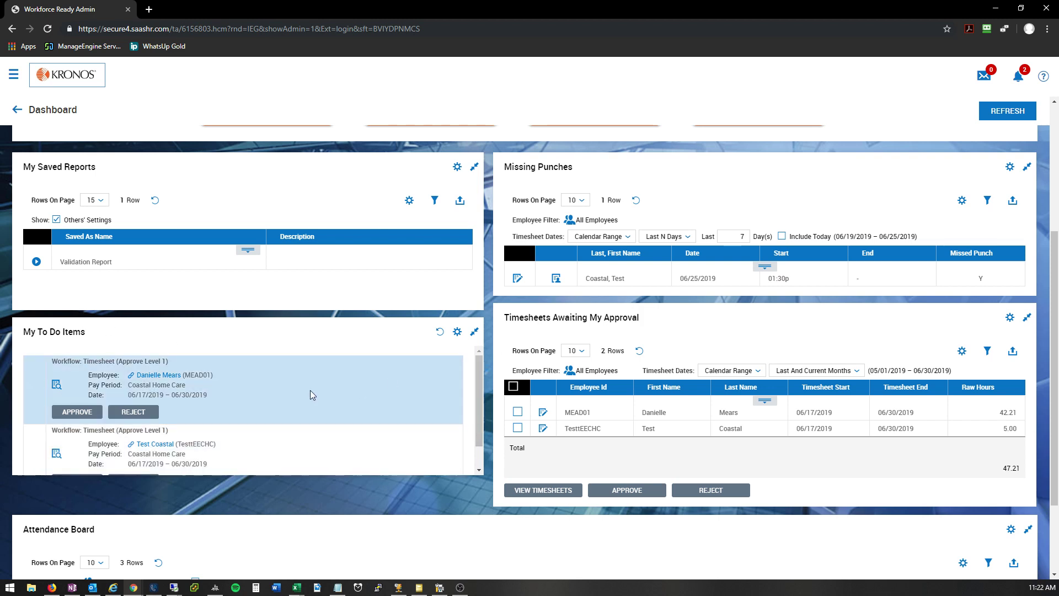
{"action": "mouse_move", "coordinate": [481, 382]}
{"action": "left_mouse_down"}
{"action": "mouse_move", "coordinate": [481, 409]}
{"action": "mouse_move", "coordinate": [481, 369]}
{"action": "left_mouse_up"}
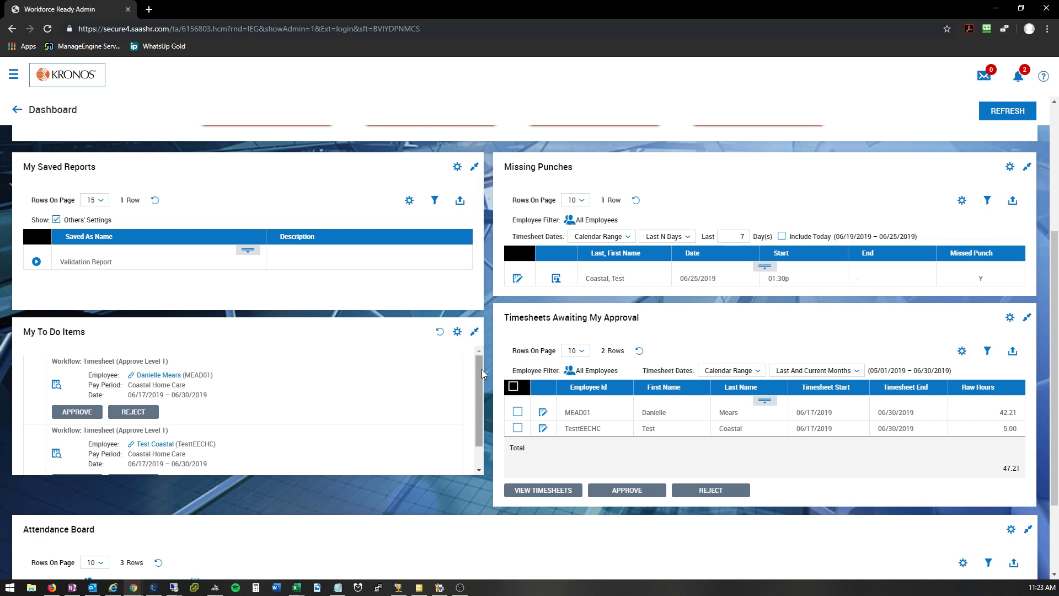
{"action": "left_click_drag", "start_coordinate": [31, 331], "coordinate": [99, 335]}
{"action": "left_click", "coordinate": [110, 353]}
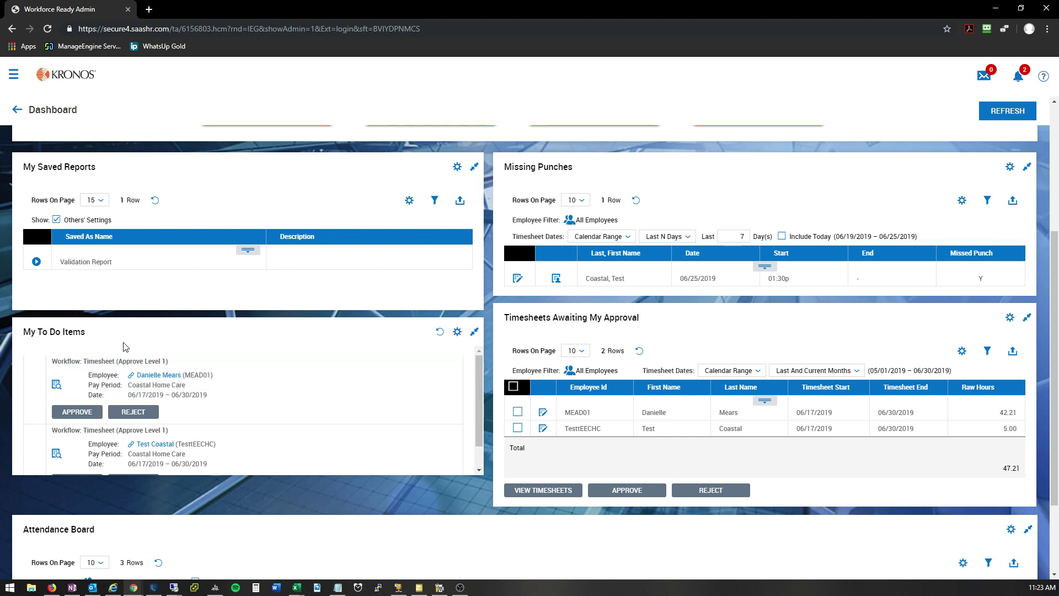
{"action": "left_click", "coordinate": [57, 390]}
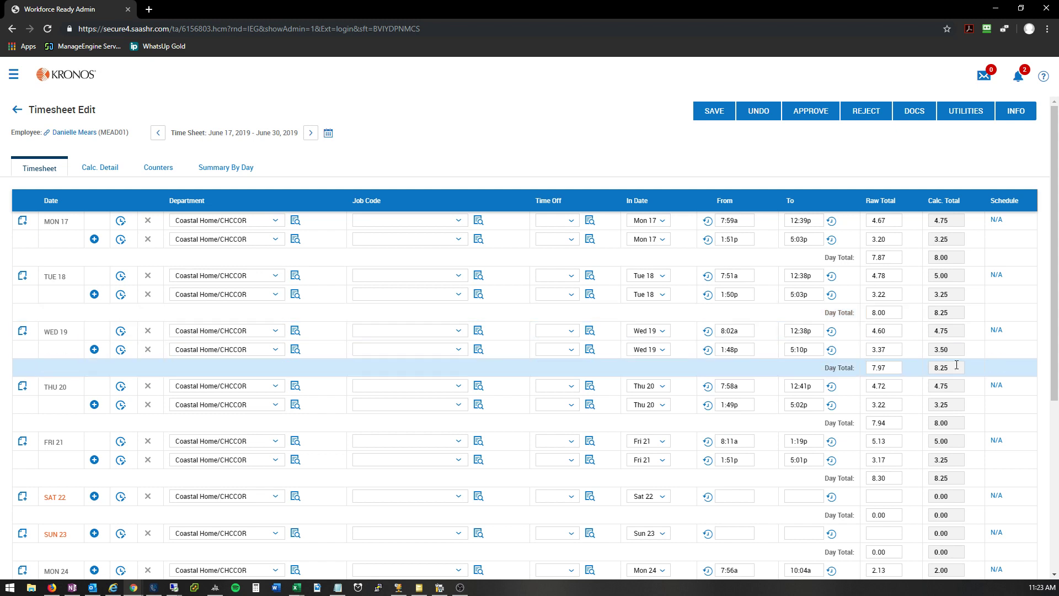
Step: Check the calculated hours and day total for Wednesday the 19th, and return to the dashboard
{"action": "left_click_drag", "start_coordinate": [951, 330], "coordinate": [930, 329]}
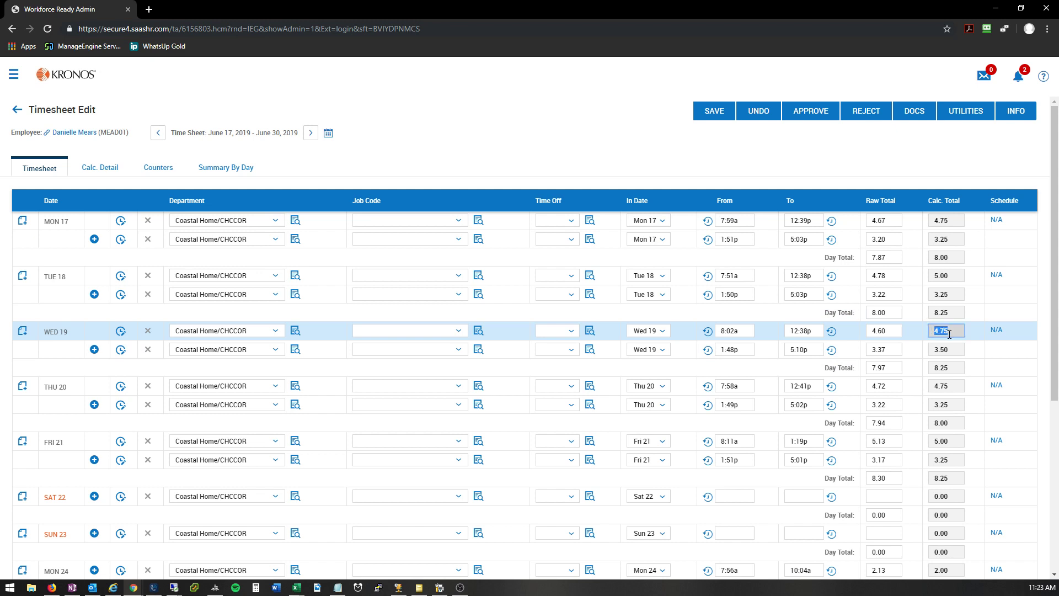
{"action": "left_click", "coordinate": [949, 334]}
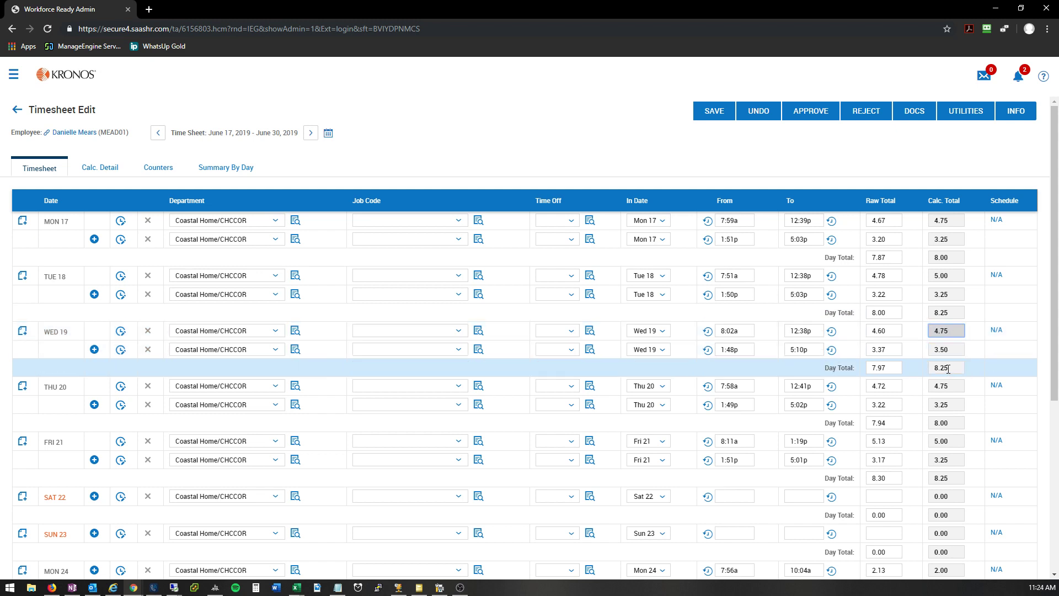
{"action": "left_click_drag", "start_coordinate": [949, 368], "coordinate": [931, 368]}
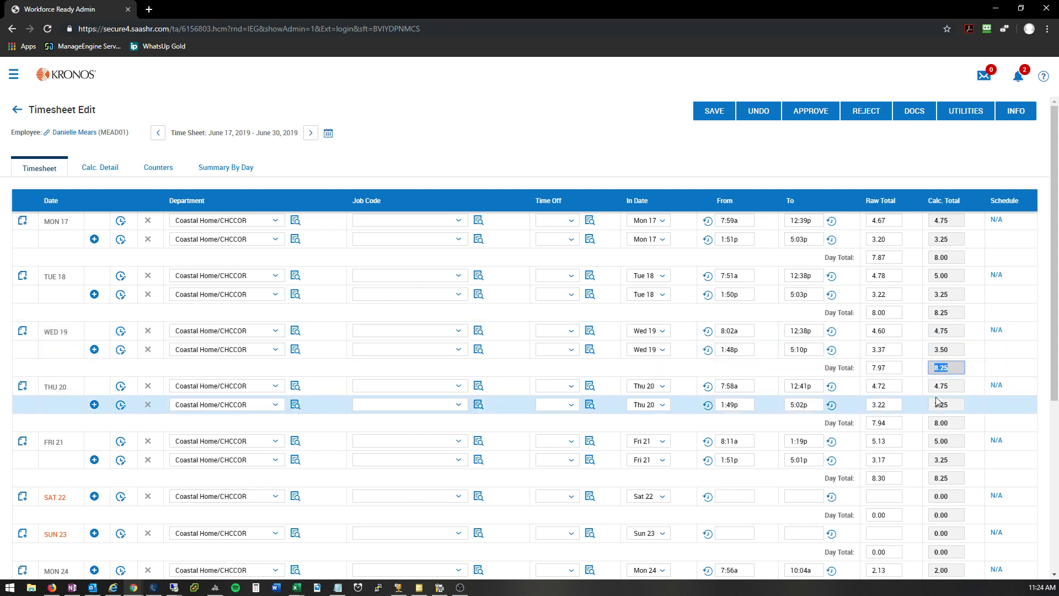
{"action": "left_click", "coordinate": [55, 77]}
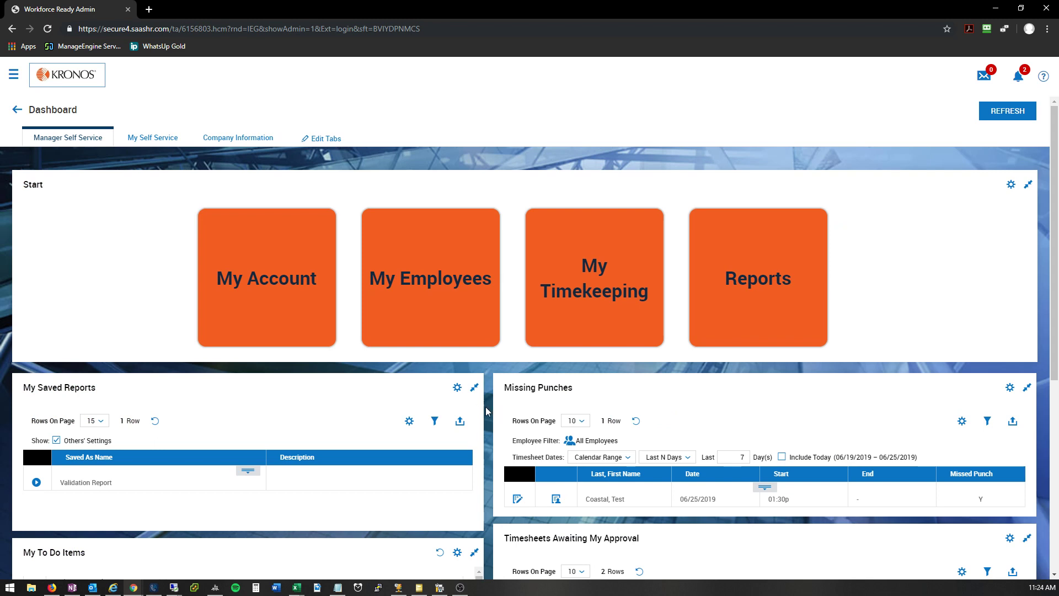
Step: Review the 06/25/2019 entry under Missing Punches on the dashboard and open that employee's timesheet for editing
{"action": "scroll", "coordinate": [485, 411], "scroll_direction": "down", "scroll_amount": 1}
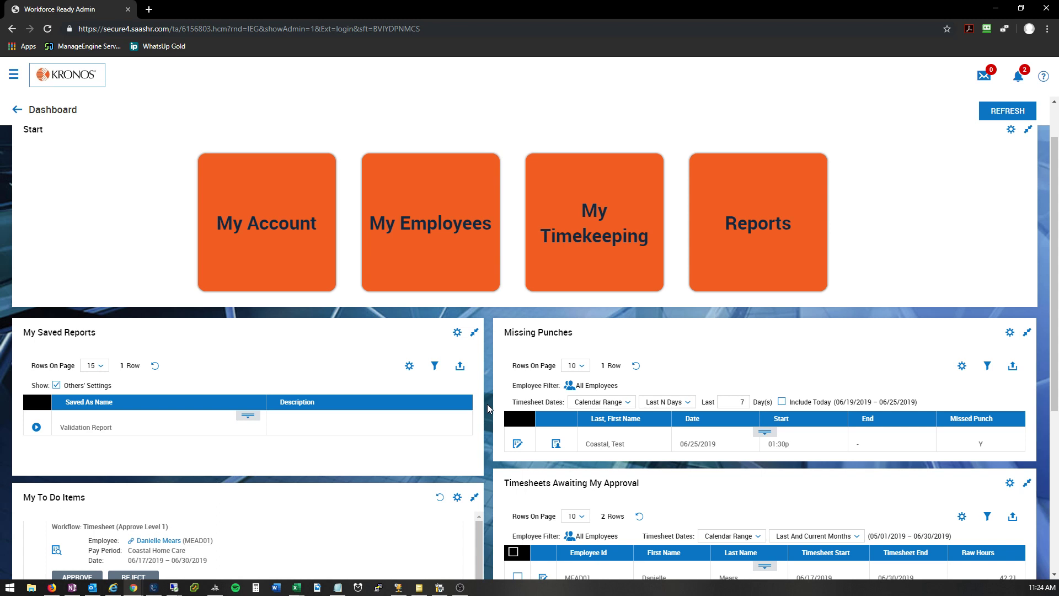
{"action": "mouse_move", "coordinate": [512, 332]}
{"action": "left_mouse_down"}
{"action": "mouse_move", "coordinate": [585, 339]}
{"action": "mouse_move", "coordinate": [508, 330]}
{"action": "left_mouse_up"}
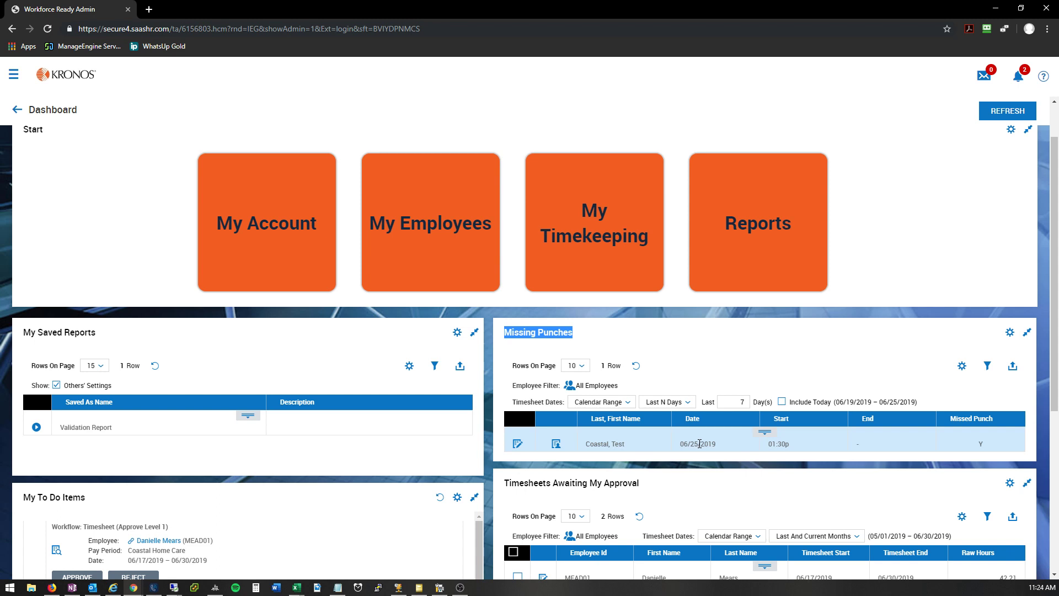
{"action": "double_click", "coordinate": [981, 444]}
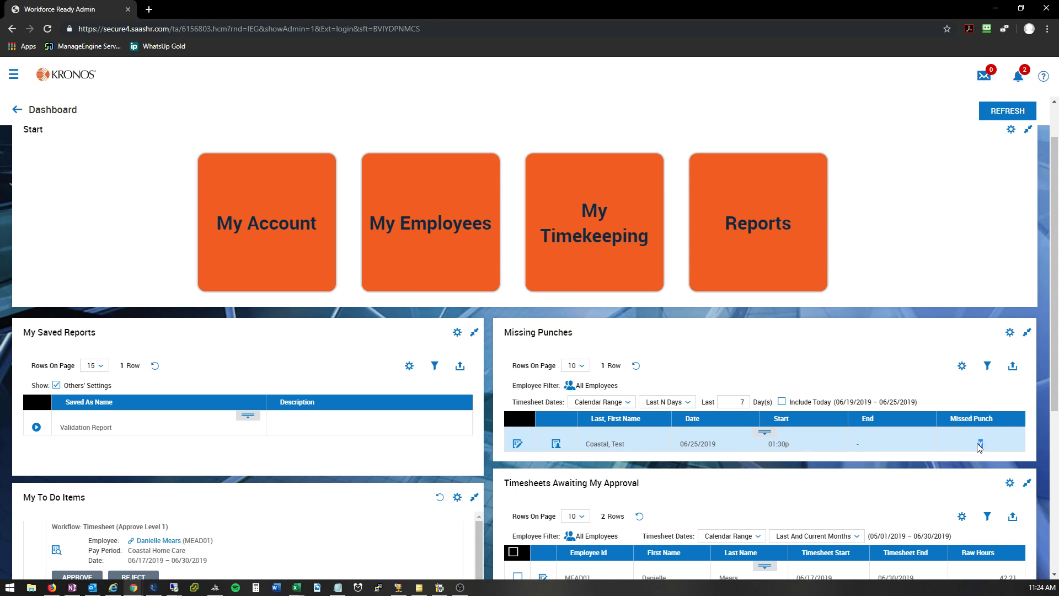
{"action": "left_click", "coordinate": [518, 445]}
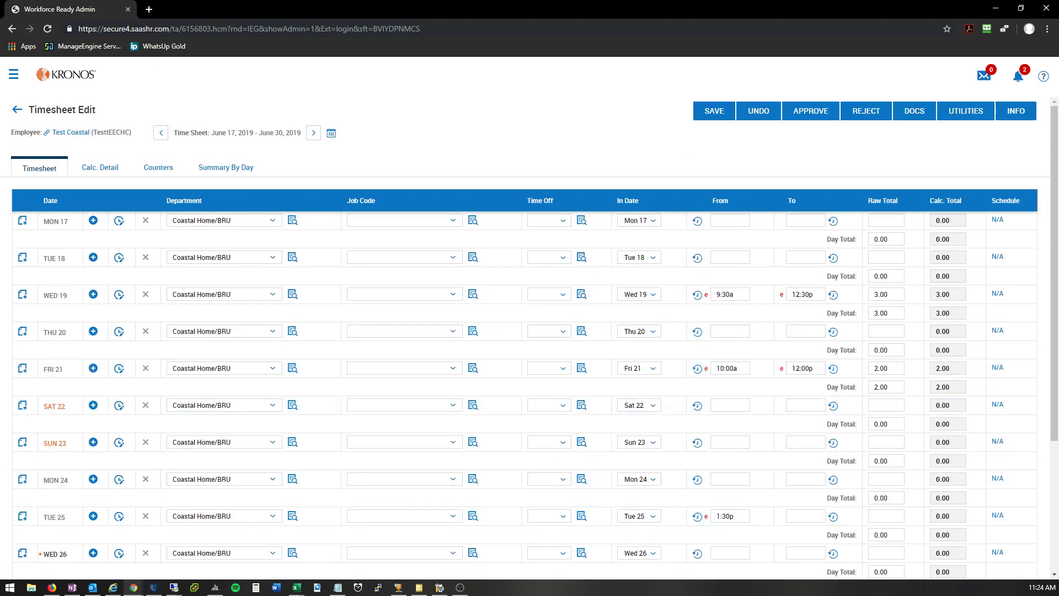
Step: Enter 5:00p as the missing end time for Tuesday the 25th, save the timesheet, and return to the dashboard
{"action": "left_click", "coordinate": [795, 517]}
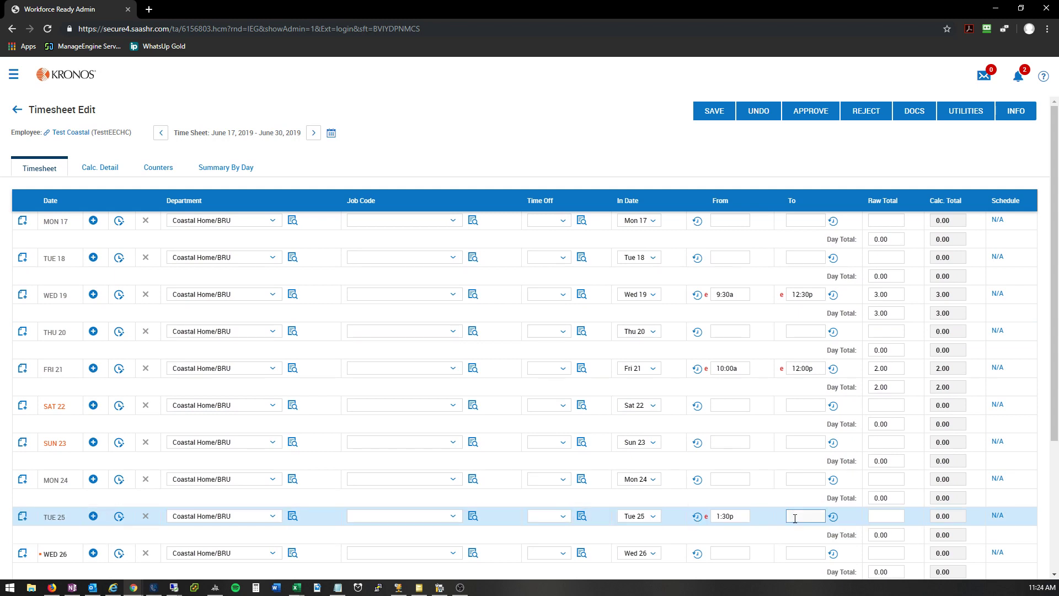
{"action": "type", "text": "5:00p"}
{"action": "key", "text": "Tab"}
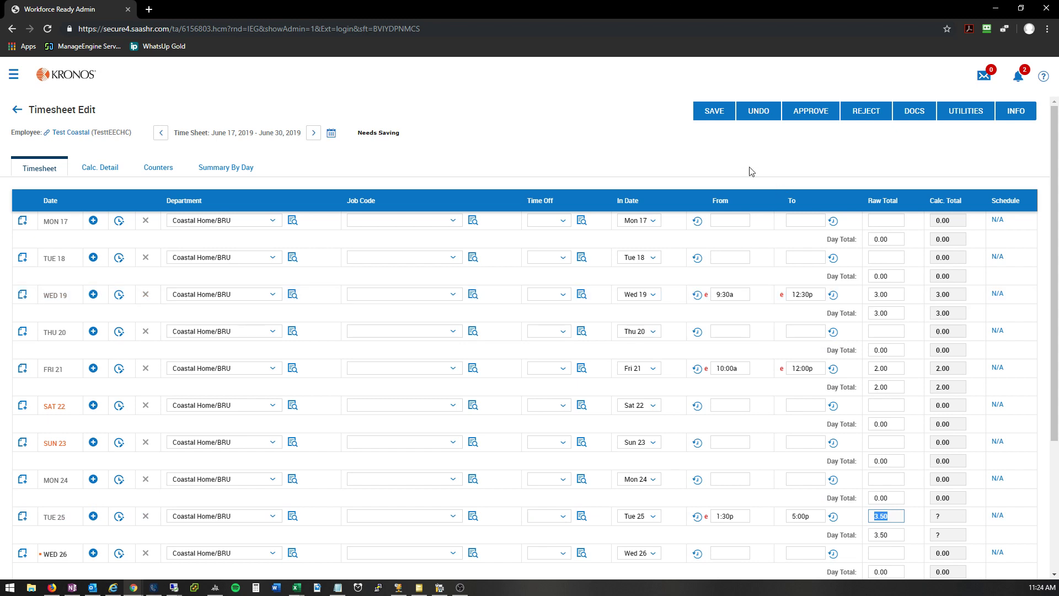
{"action": "left_click", "coordinate": [712, 112]}
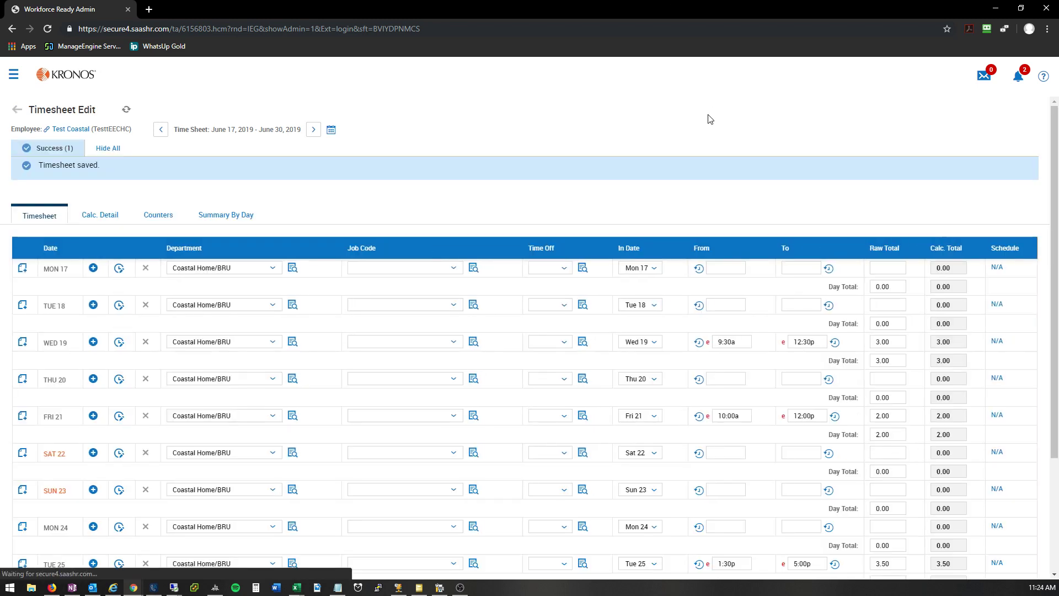
{"action": "left_click", "coordinate": [72, 71]}
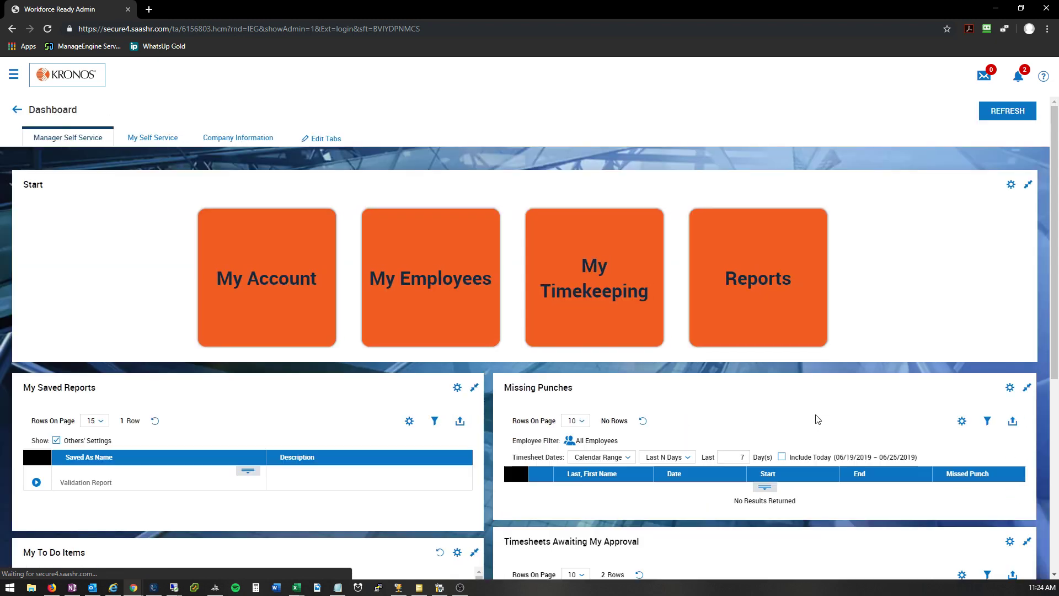
Step: Try to approve the second employee's 06/17/2019 – 06/30/2019 timesheet from My To Do Items without a comment
{"action": "scroll", "coordinate": [817, 418], "scroll_direction": "down", "scroll_amount": 2}
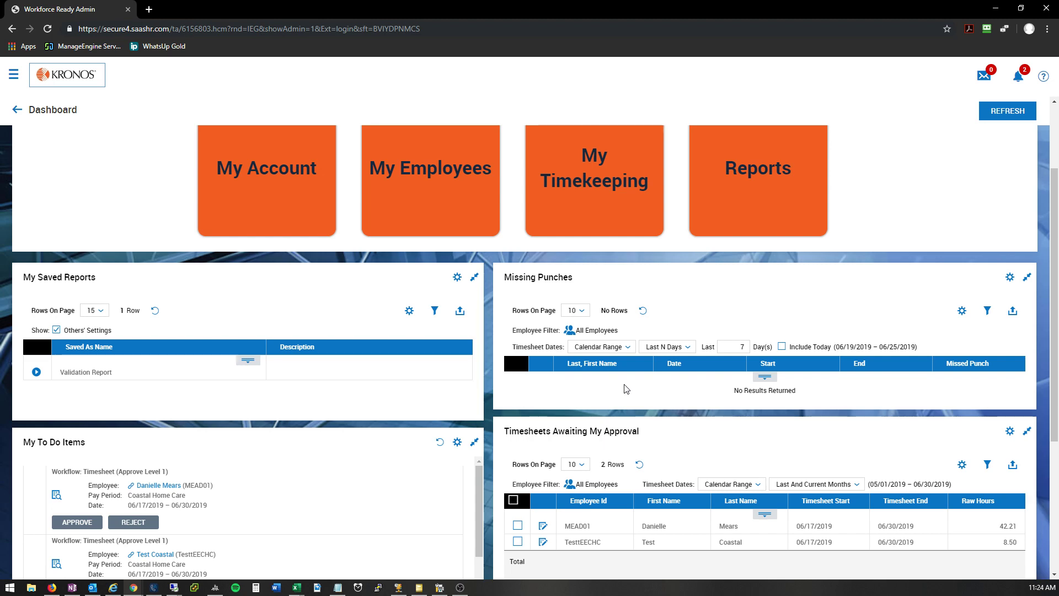
{"action": "scroll", "coordinate": [663, 448], "scroll_direction": "down", "scroll_amount": 1}
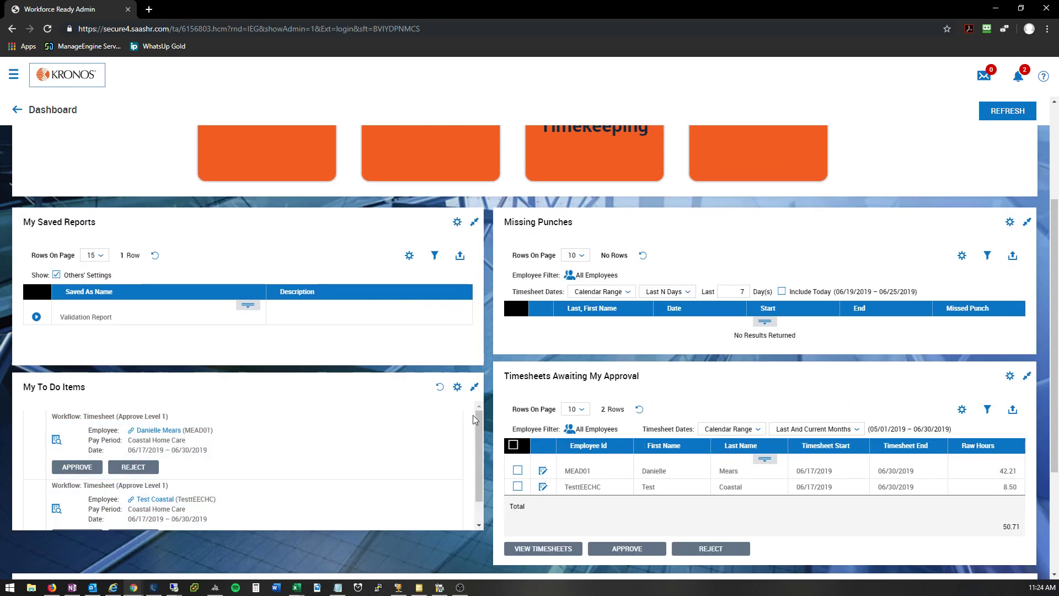
{"action": "scroll", "coordinate": [477, 428], "scroll_direction": "down", "scroll_amount": 1}
{"action": "scroll", "coordinate": [483, 437], "scroll_direction": "down", "scroll_amount": 1}
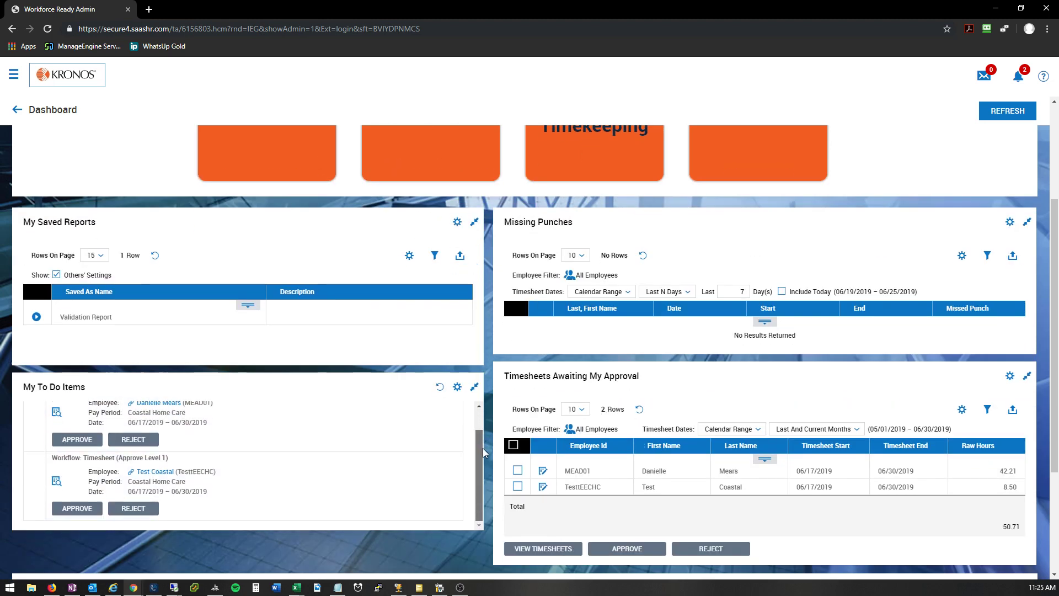
{"action": "scroll", "coordinate": [86, 447], "scroll_direction": "up", "scroll_amount": 2}
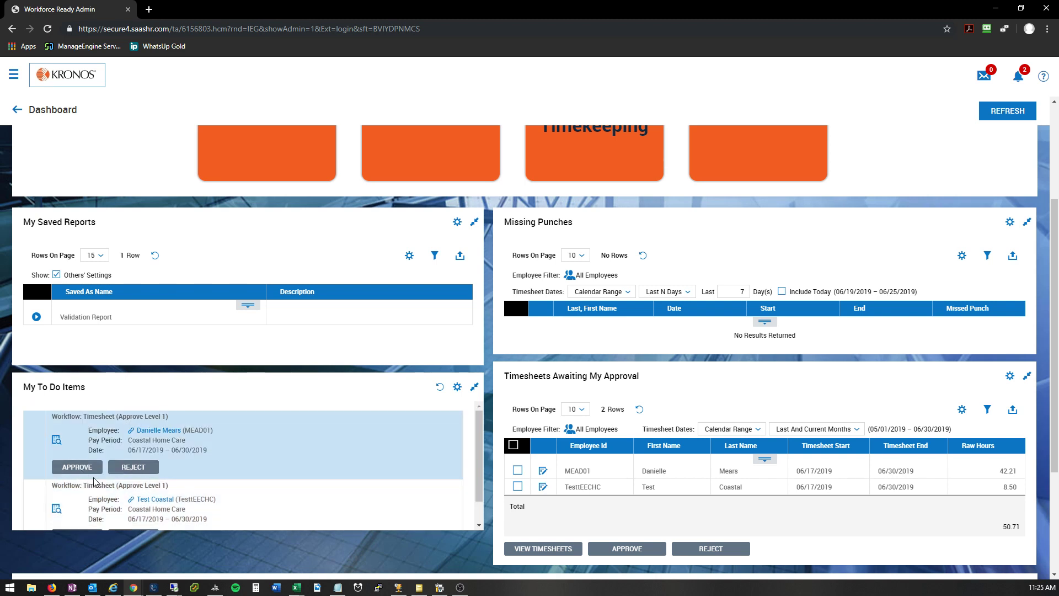
{"action": "scroll", "coordinate": [90, 482], "scroll_direction": "down", "scroll_amount": 2}
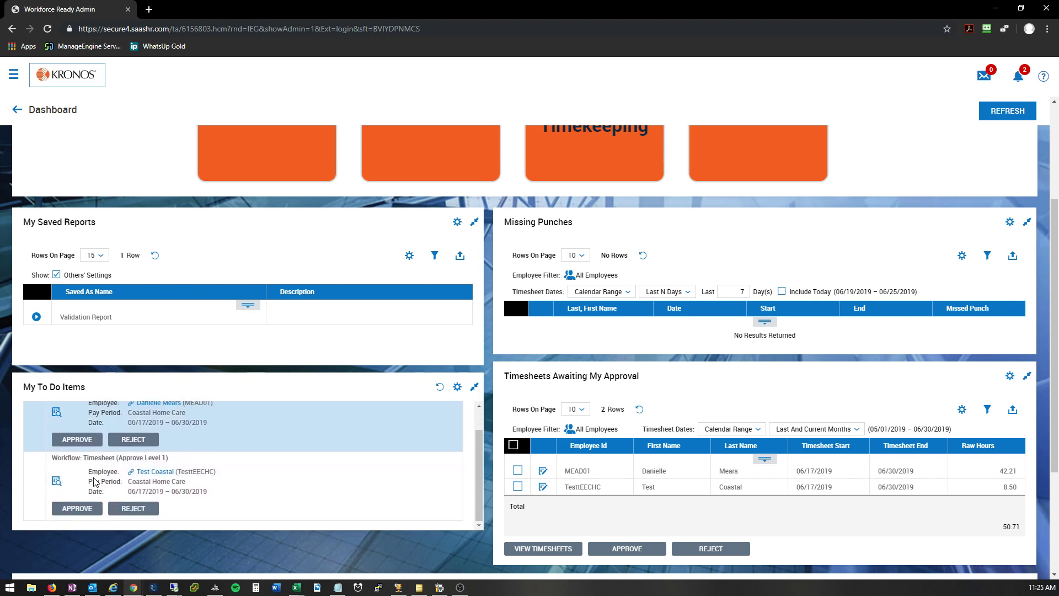
{"action": "left_click", "coordinate": [91, 509]}
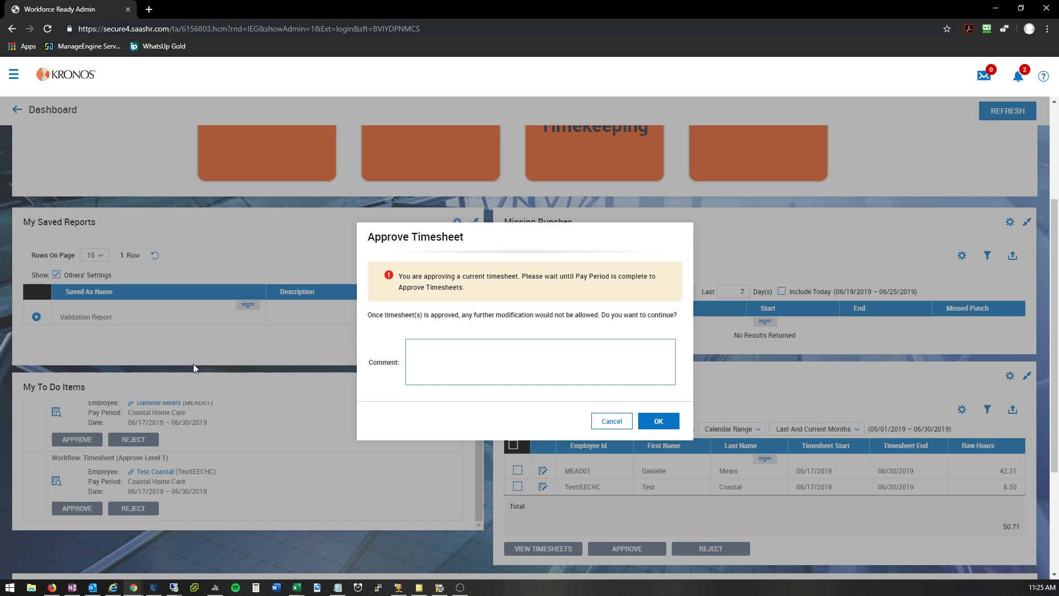
{"action": "left_click_drag", "start_coordinate": [399, 276], "coordinate": [493, 291]}
{"action": "left_click", "coordinate": [508, 292]}
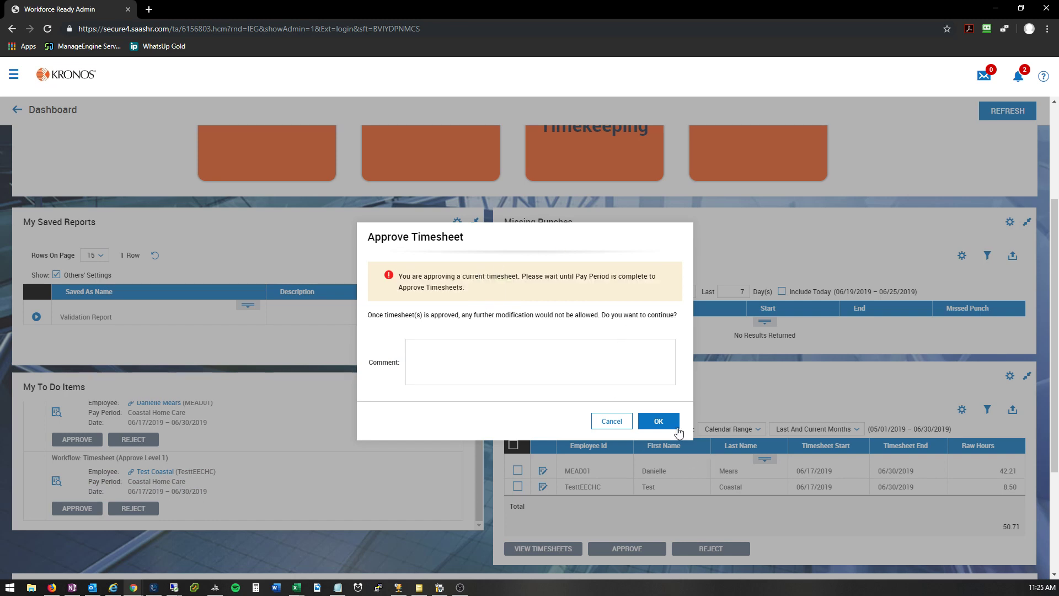
{"action": "left_click", "coordinate": [659, 421]}
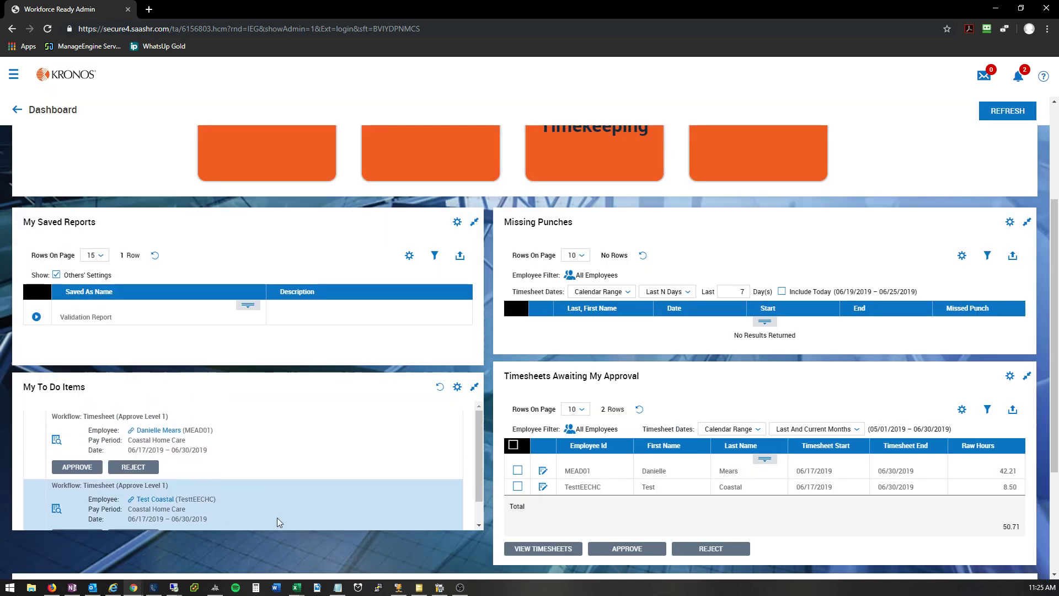
Step: Open All Current Timesheets from My Timekeeping on the dashboard and open the first listed employee's timesheet for editing
{"action": "scroll", "coordinate": [277, 522], "scroll_direction": "up", "scroll_amount": 3}
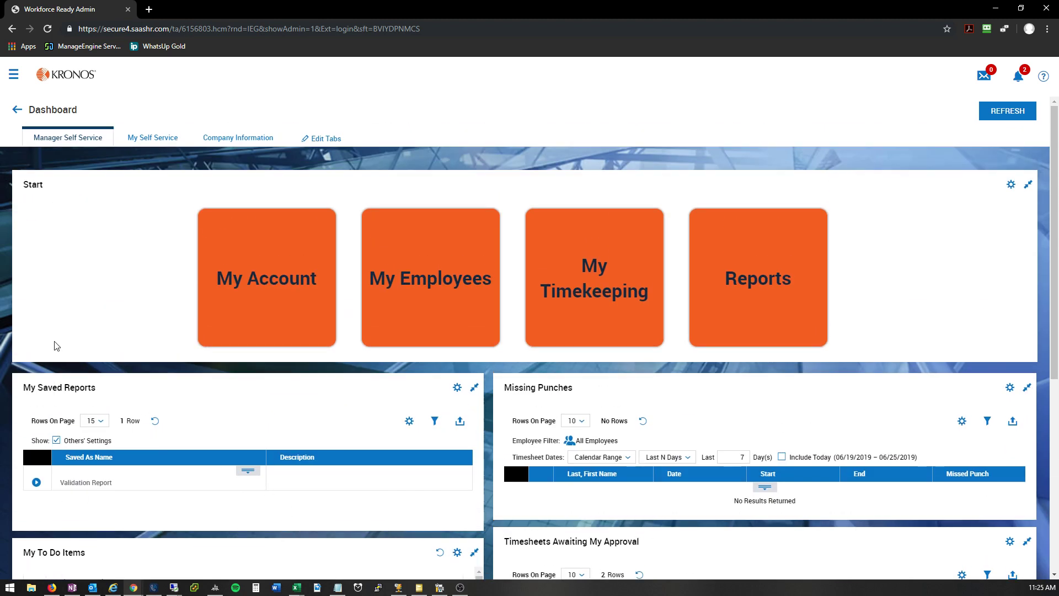
{"action": "mouse_move", "coordinate": [623, 342]}
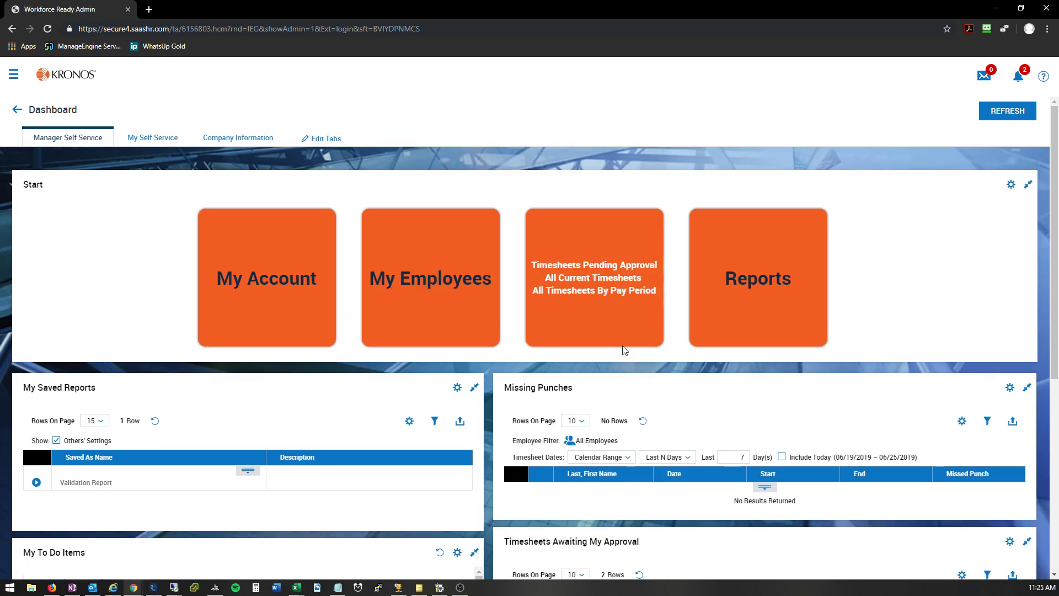
{"action": "left_click", "coordinate": [618, 279]}
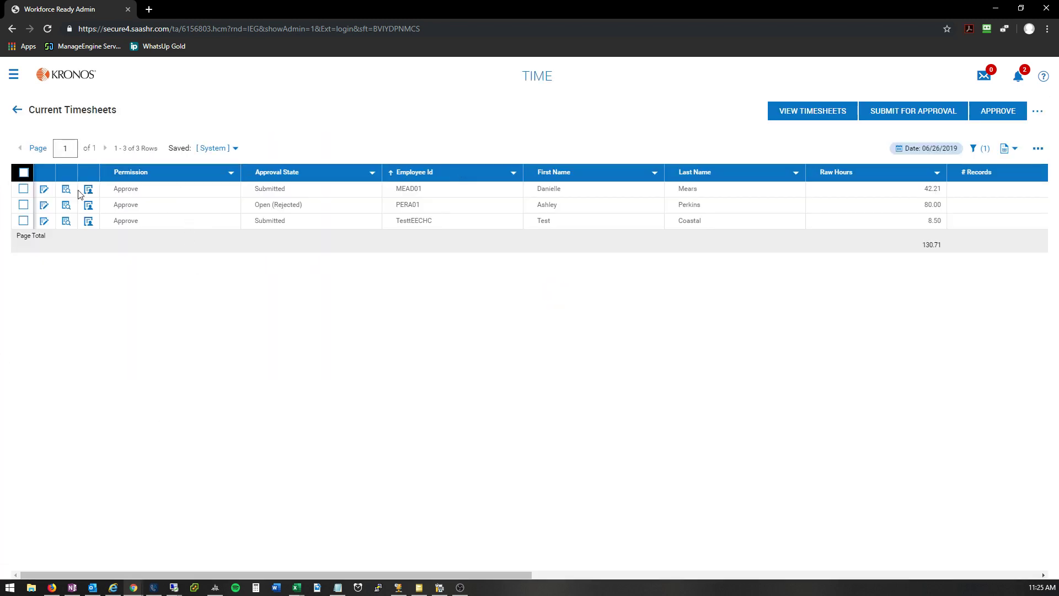
{"action": "left_click", "coordinate": [25, 174]}
{"action": "left_click", "coordinate": [44, 191]}
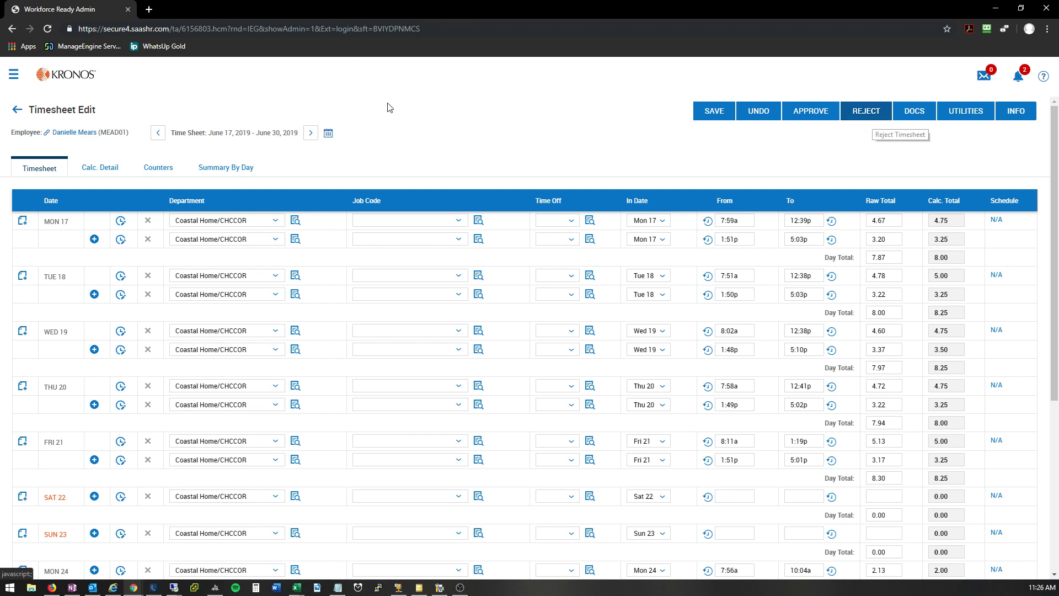
Step: View the employee's timesheet for the following pay period and the employee record, returning to the June 17 - June 30, 2019 timesheet
{"action": "left_click", "coordinate": [313, 134]}
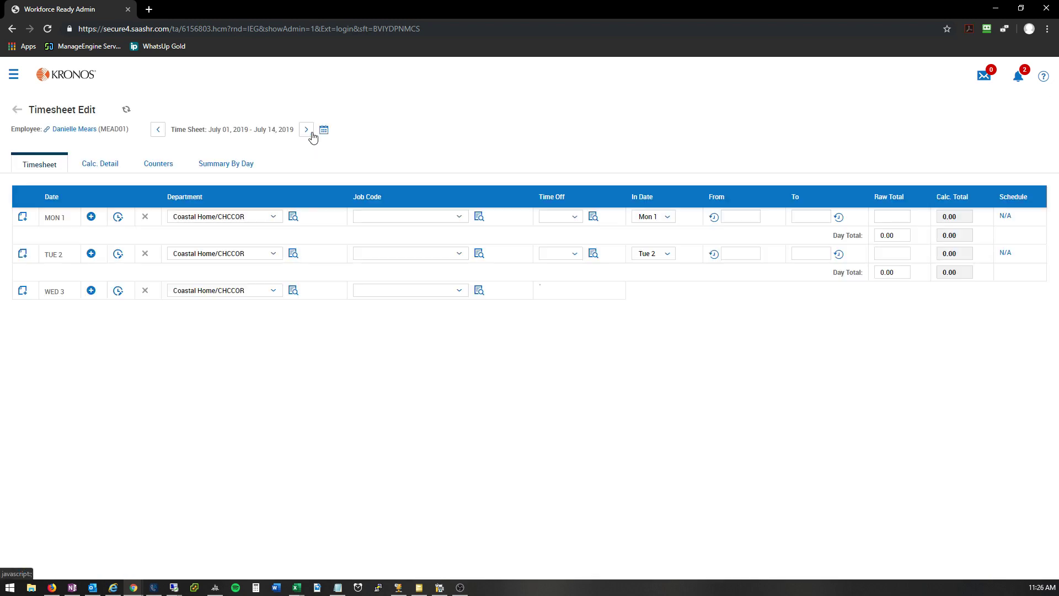
{"action": "left_click", "coordinate": [157, 133]}
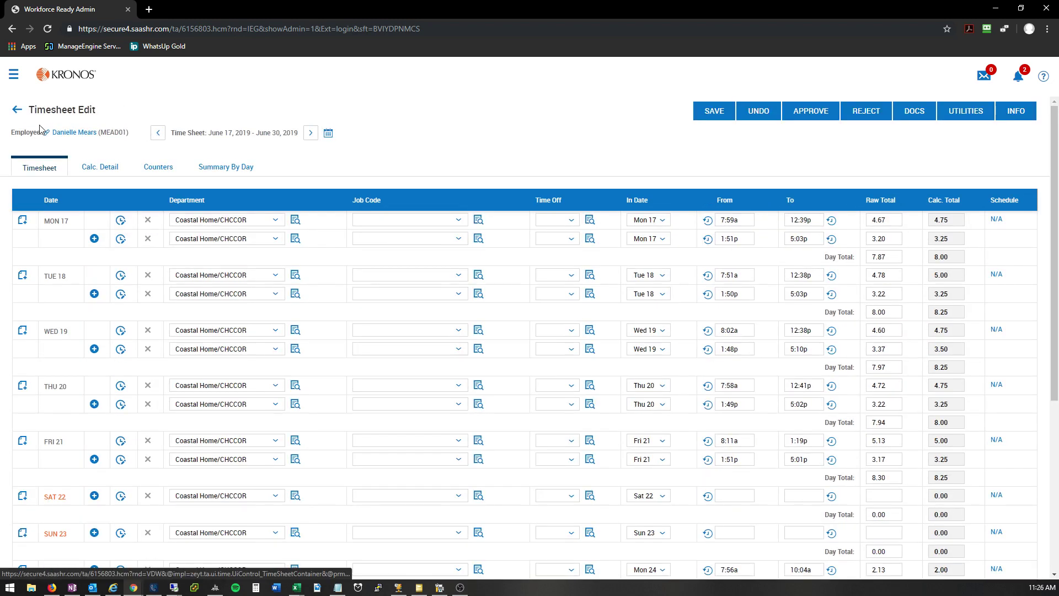
{"action": "left_click_drag", "start_coordinate": [131, 134], "coordinate": [50, 134]}
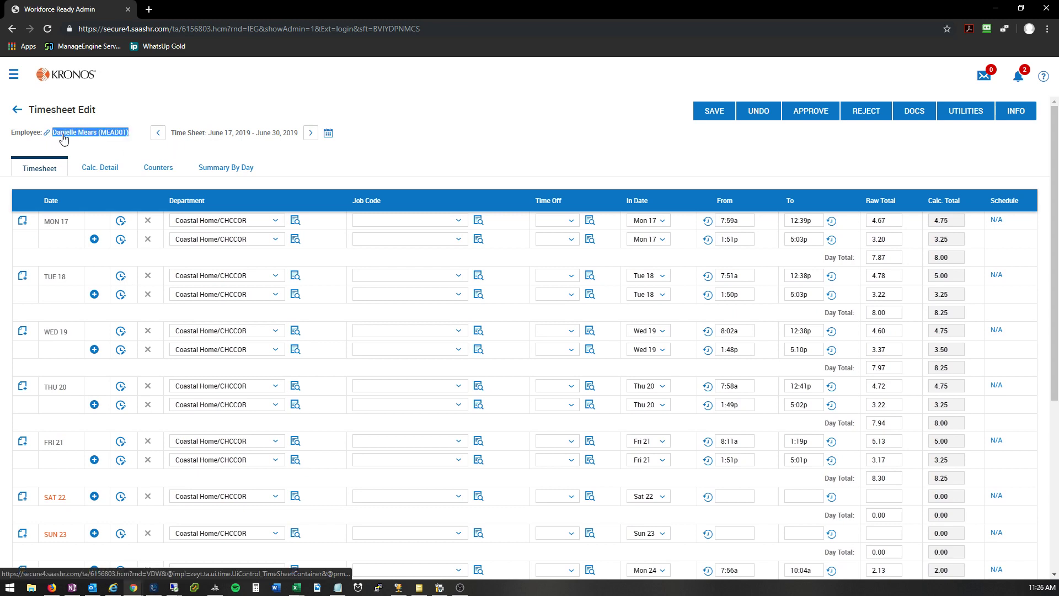
{"action": "left_click", "coordinate": [52, 133]}
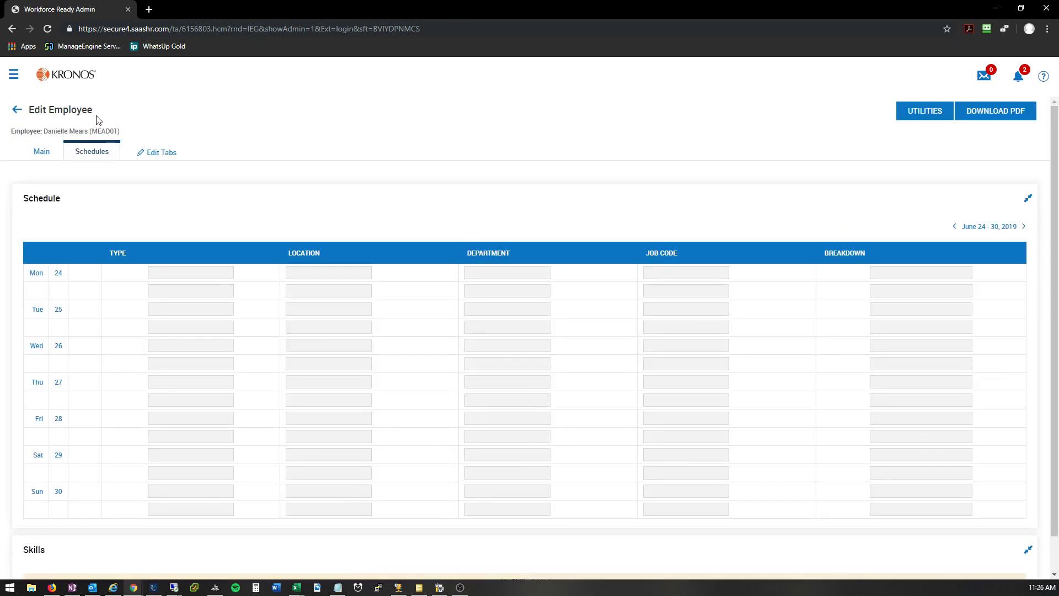
{"action": "left_click", "coordinate": [16, 112]}
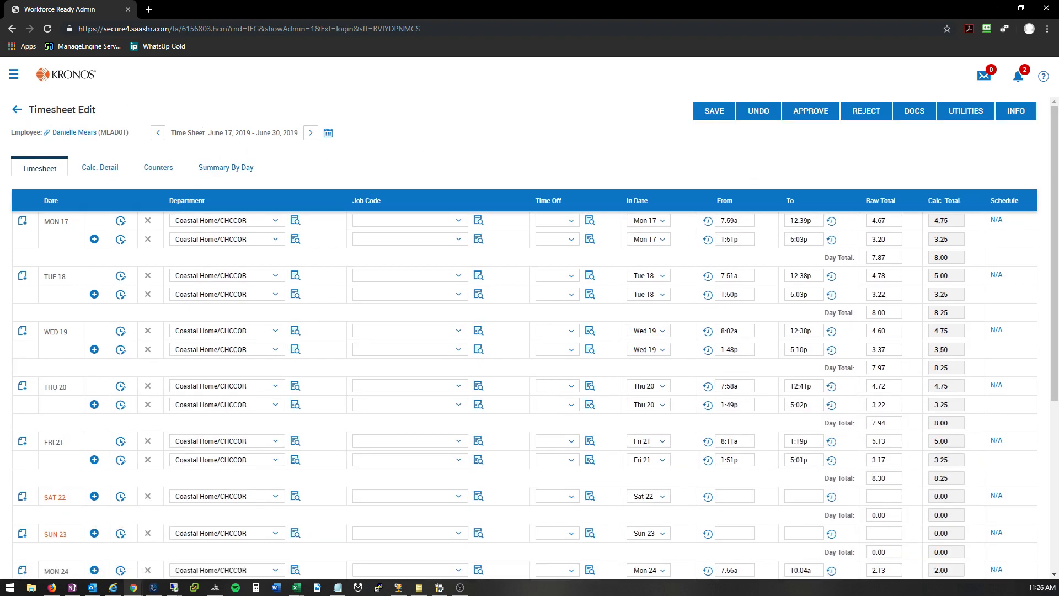
Step: Return to the dashboard and open the timesheet of the first employee listed on the Attendance Board
{"action": "left_click", "coordinate": [65, 78]}
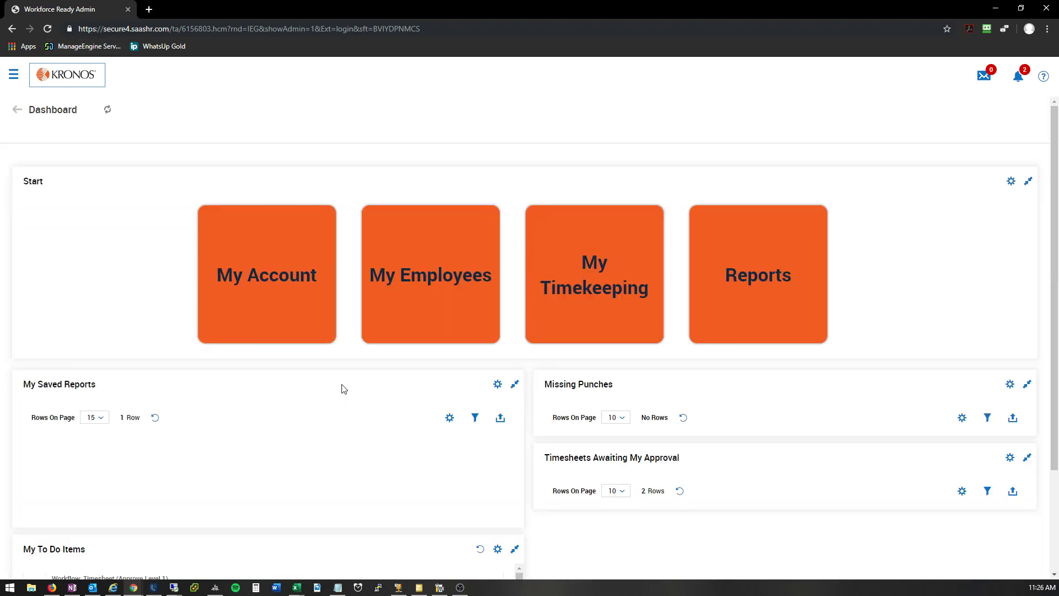
{"action": "scroll", "coordinate": [364, 378], "scroll_direction": "down", "scroll_amount": 5}
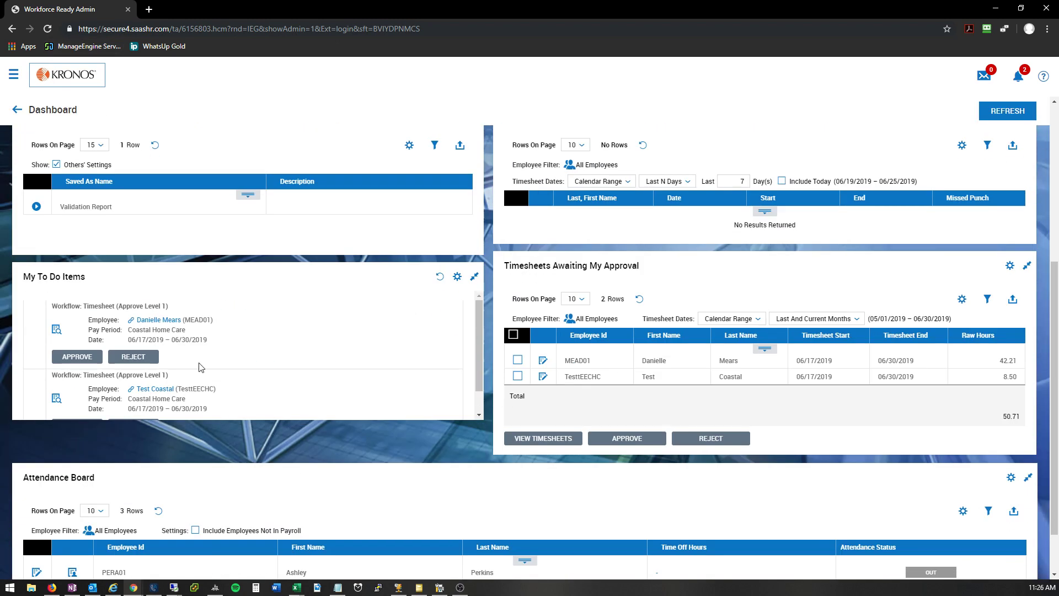
{"action": "scroll", "coordinate": [226, 360], "scroll_direction": "down", "scroll_amount": 2}
{"action": "scroll", "coordinate": [226, 359], "scroll_direction": "down", "scroll_amount": 2}
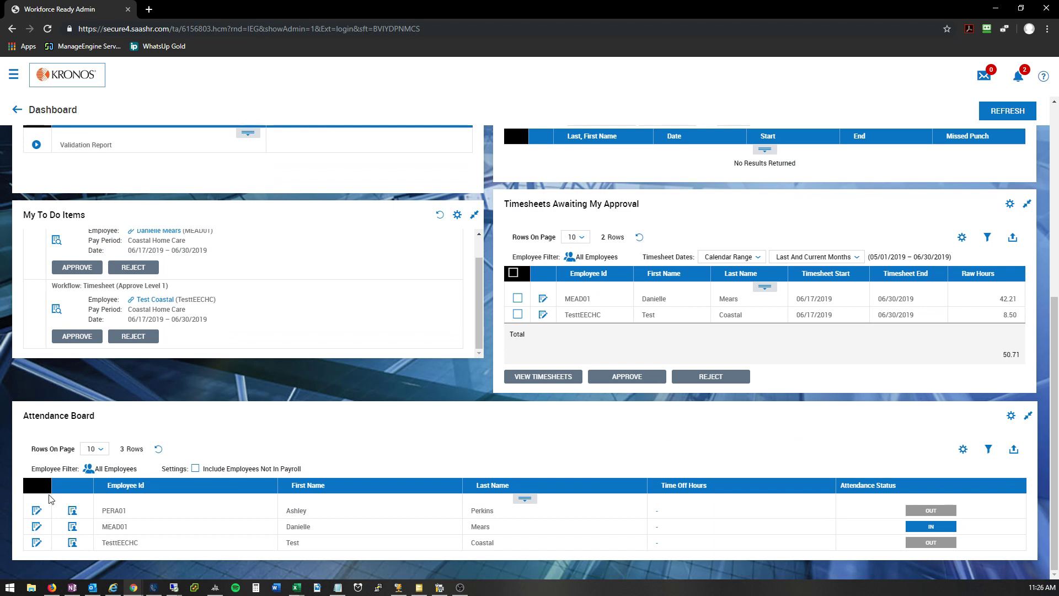
{"action": "left_click", "coordinate": [37, 512]}
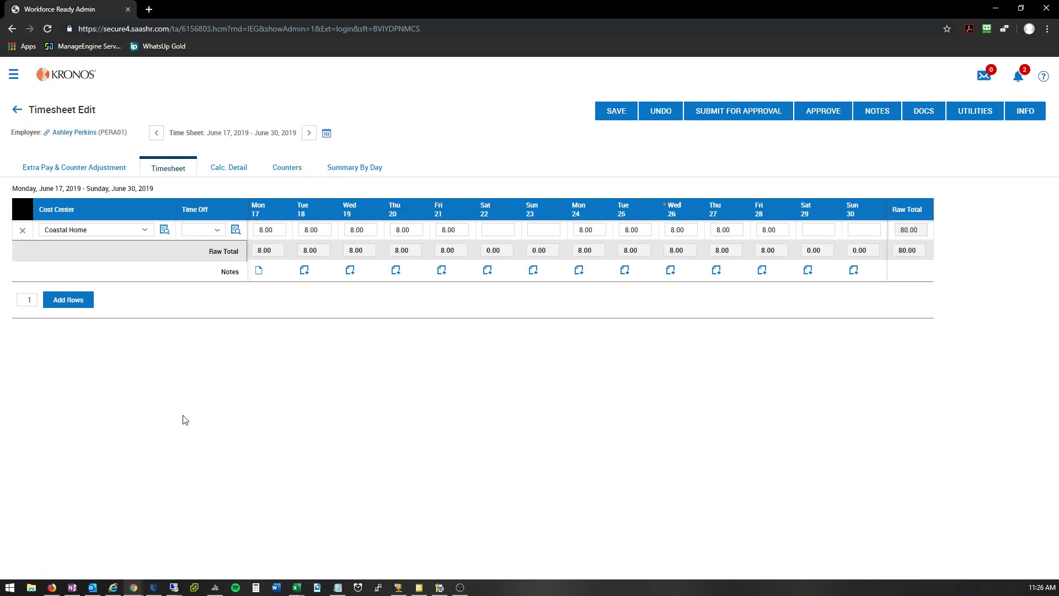
Step: Clear the hours for Tuesday the 18th in the Coastal Home row and save the timesheet
{"action": "left_click", "coordinate": [321, 230]}
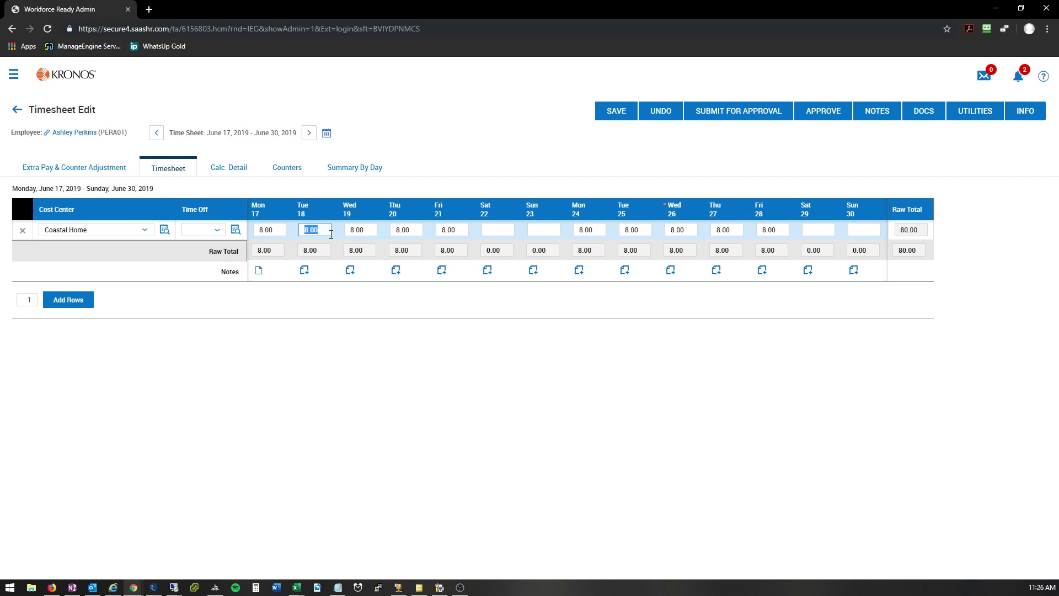
{"action": "key", "text": "BackSpace"}
{"action": "left_click", "coordinate": [610, 113]}
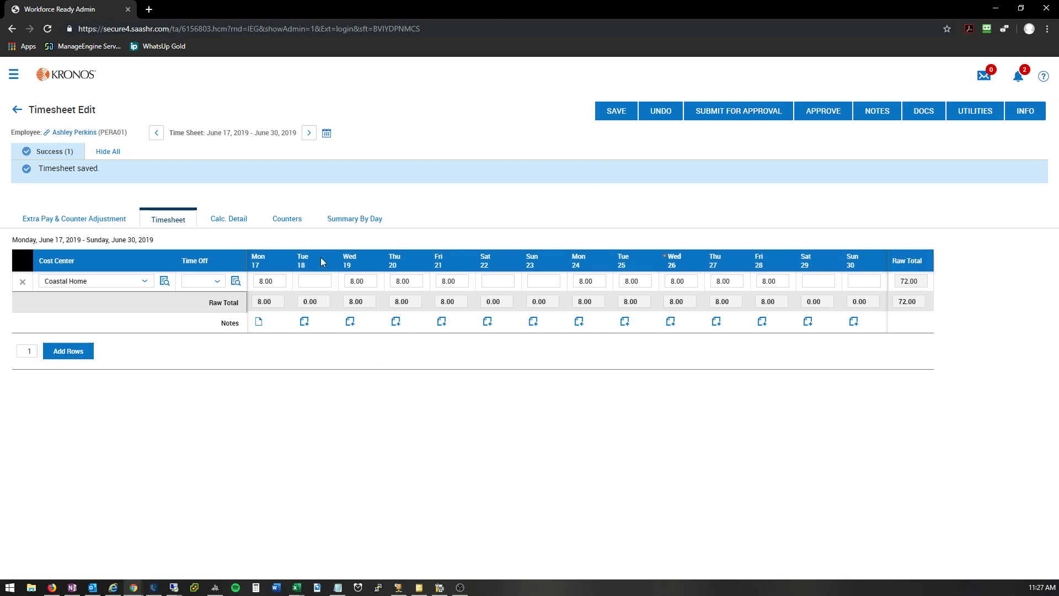
Step: Add one row to the timesheet and set its time off type to Vacation-S
{"action": "left_click", "coordinate": [319, 280]}
{"action": "left_click", "coordinate": [75, 358]}
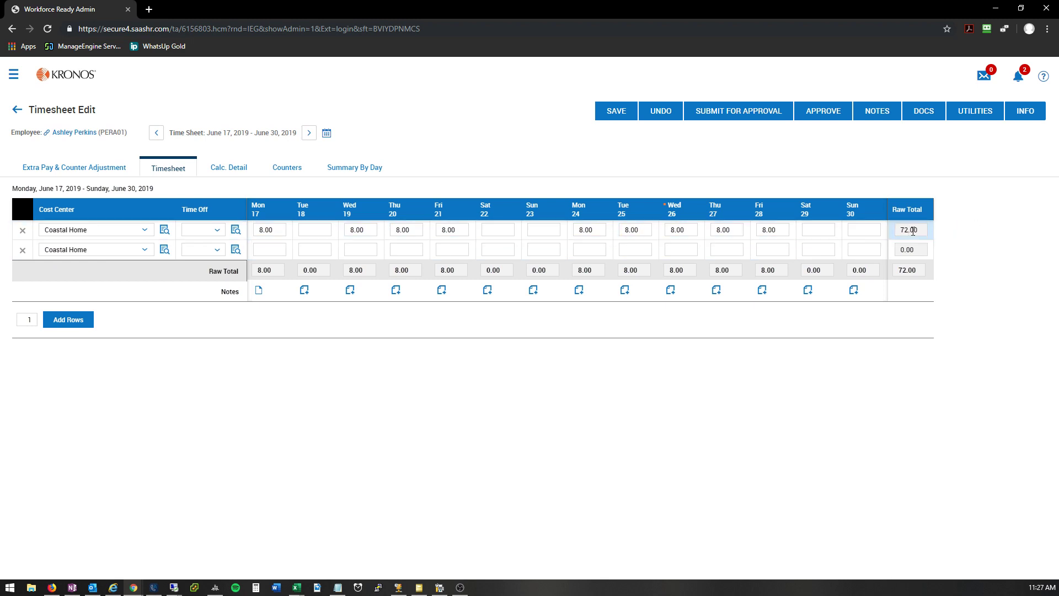
{"action": "left_click", "coordinate": [318, 231]}
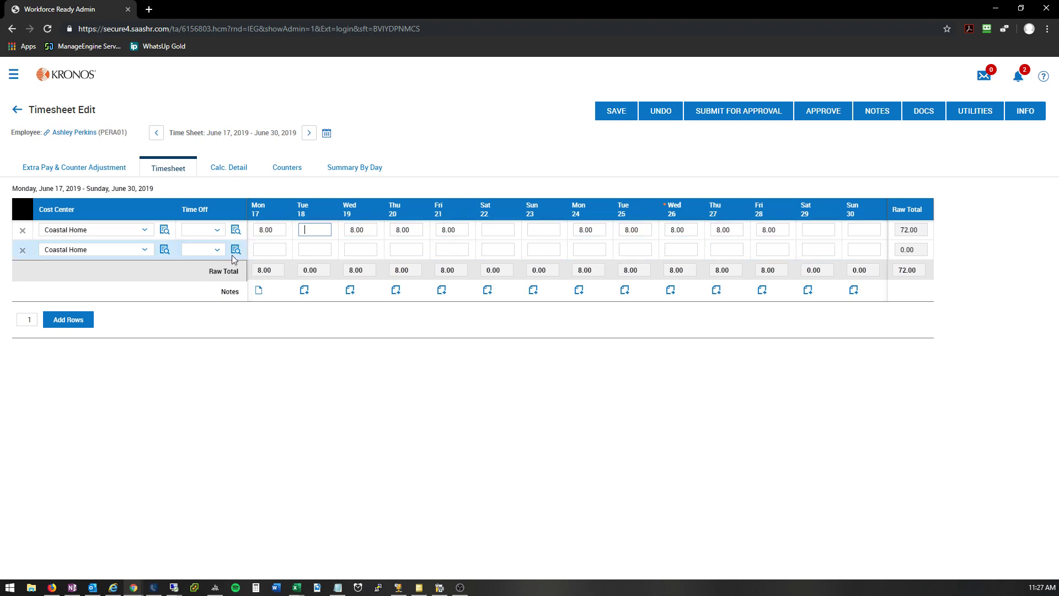
{"action": "left_click", "coordinate": [107, 250]}
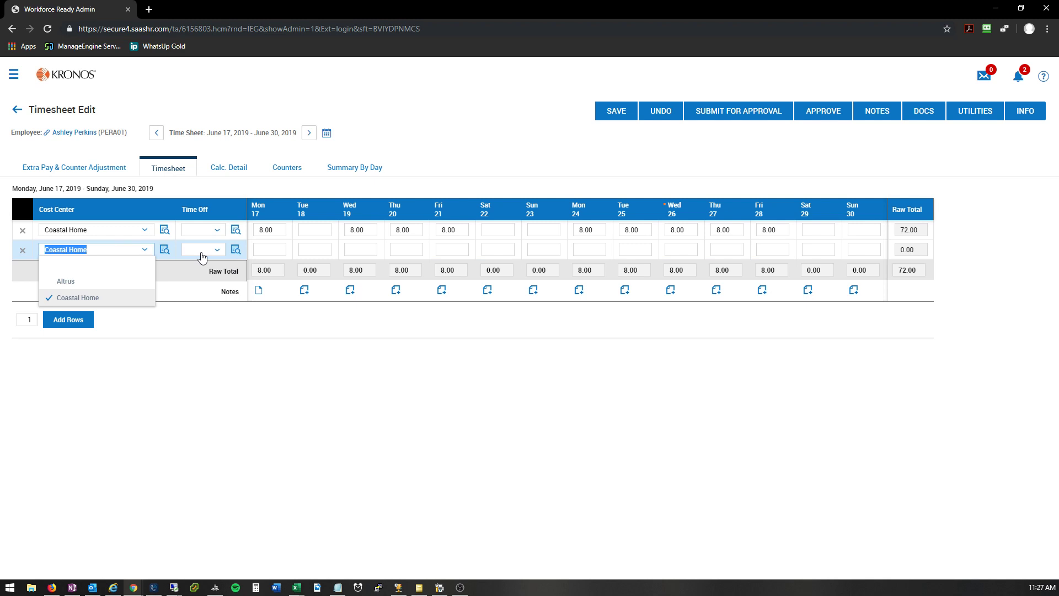
{"action": "left_click", "coordinate": [235, 249]}
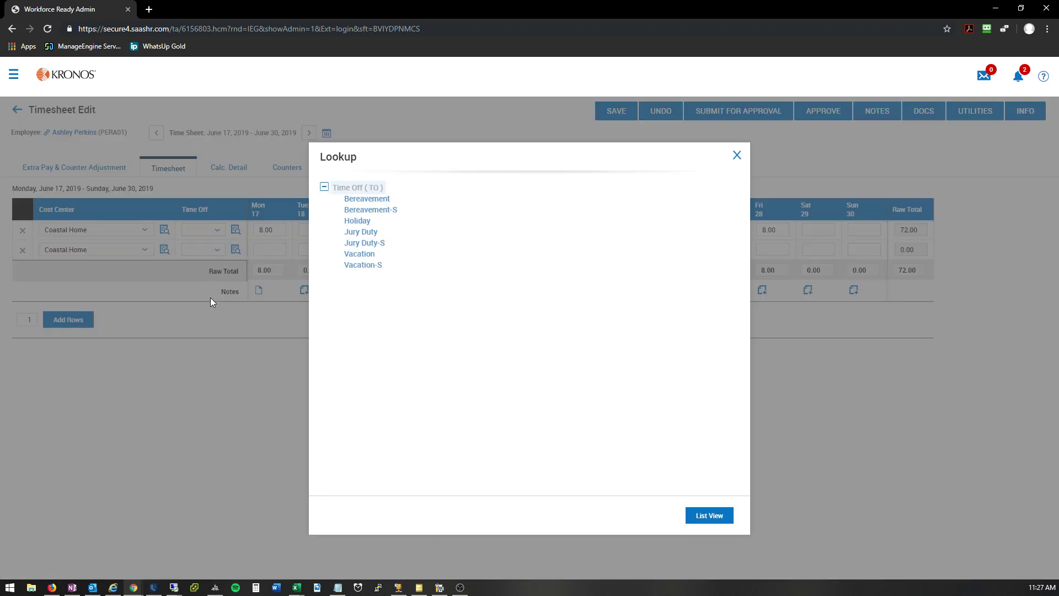
{"action": "left_click", "coordinate": [370, 266]}
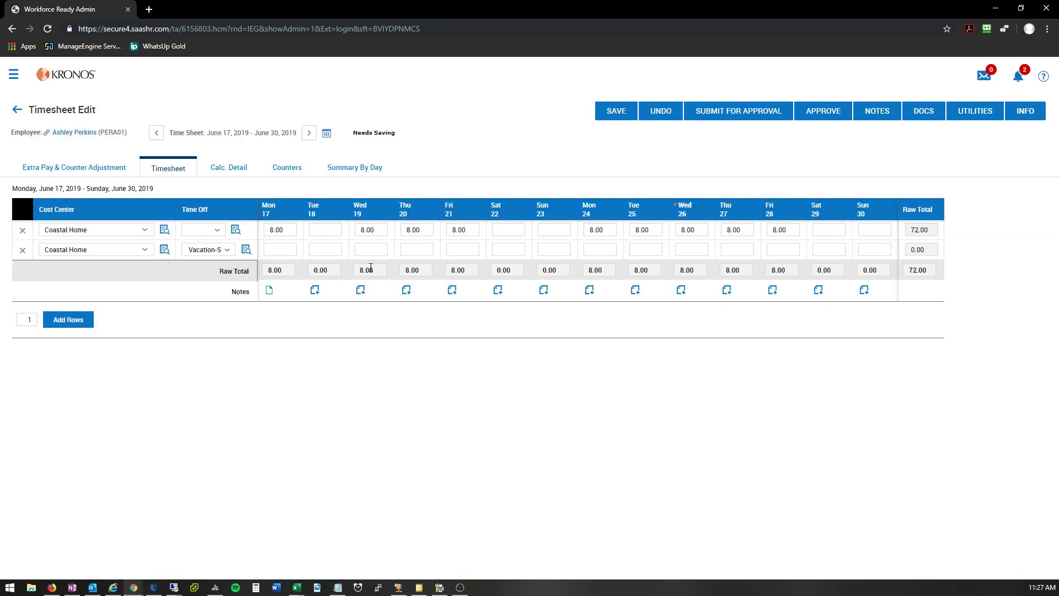
Step: Enter 8.00 vacation hours for Tuesday the 18th in the Vacation-S row and save the timesheet
{"action": "left_click", "coordinate": [331, 249]}
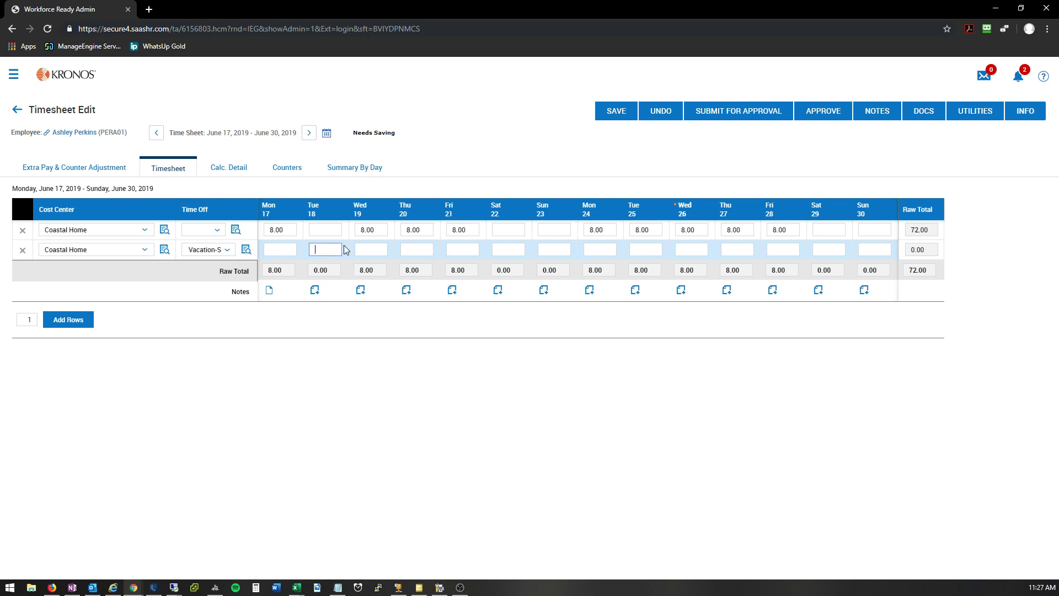
{"action": "type", "text": "8.00"}
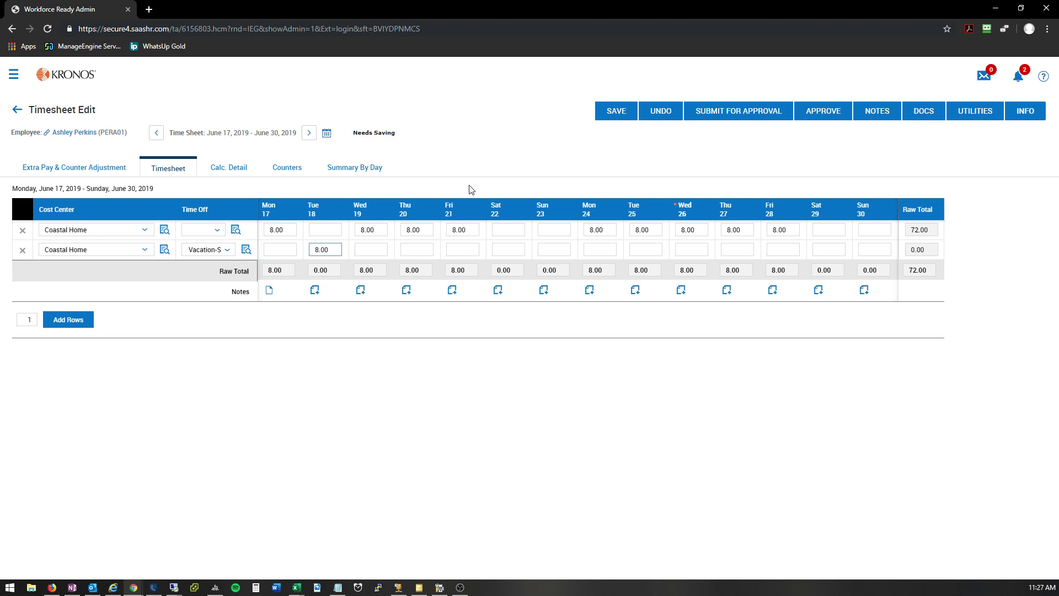
{"action": "left_click", "coordinate": [617, 111]}
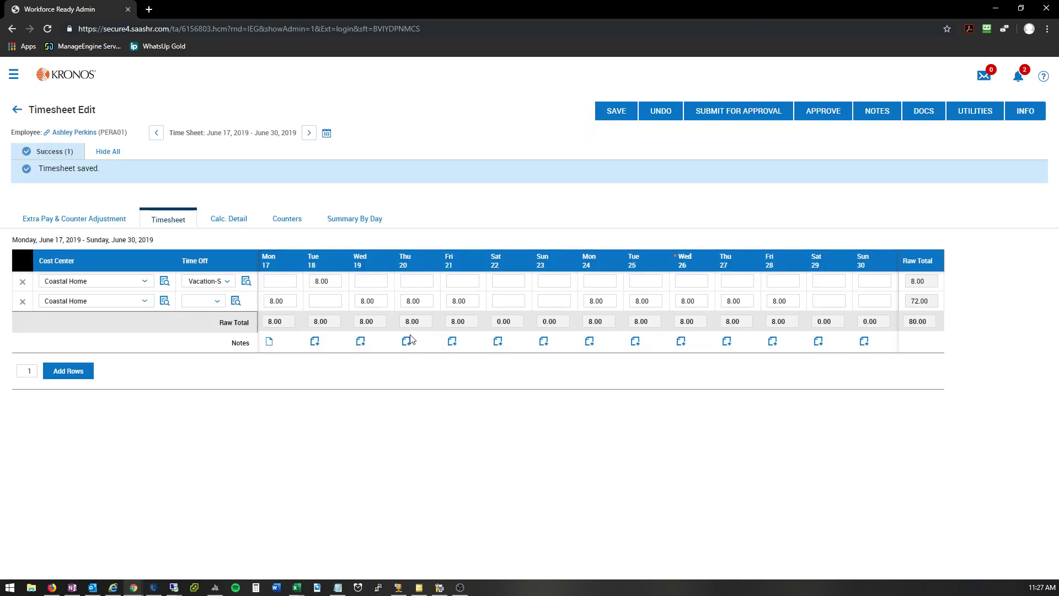
Step: Enter 8.00 hours for Tuesday the 25th in the Vacation-S row and save the timesheet
{"action": "left_click", "coordinate": [333, 286]}
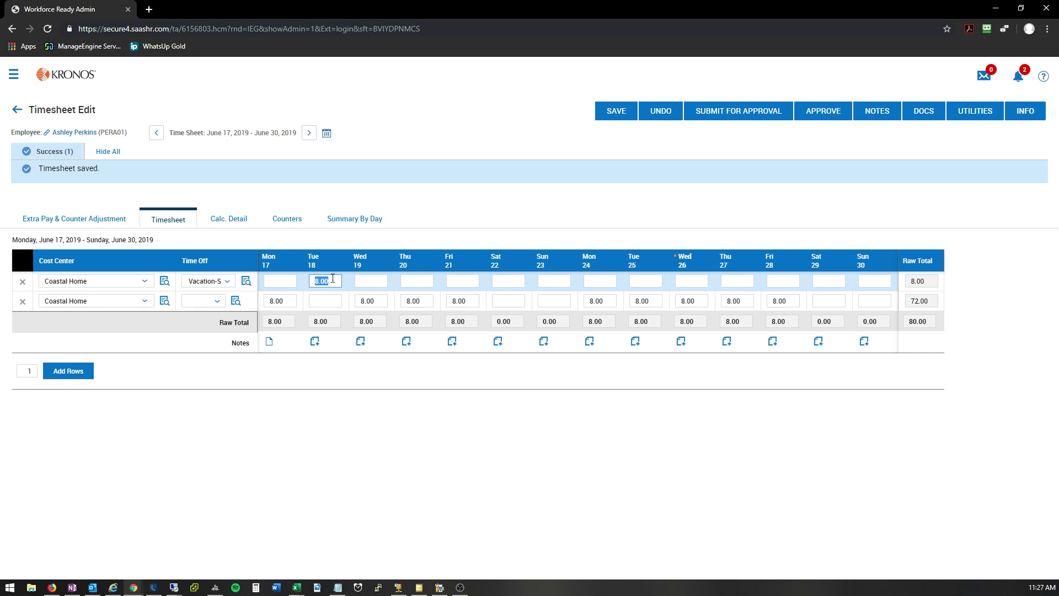
{"action": "left_click", "coordinate": [696, 279]}
{"action": "left_click", "coordinate": [646, 280]}
{"action": "type", "text": "8.00"}
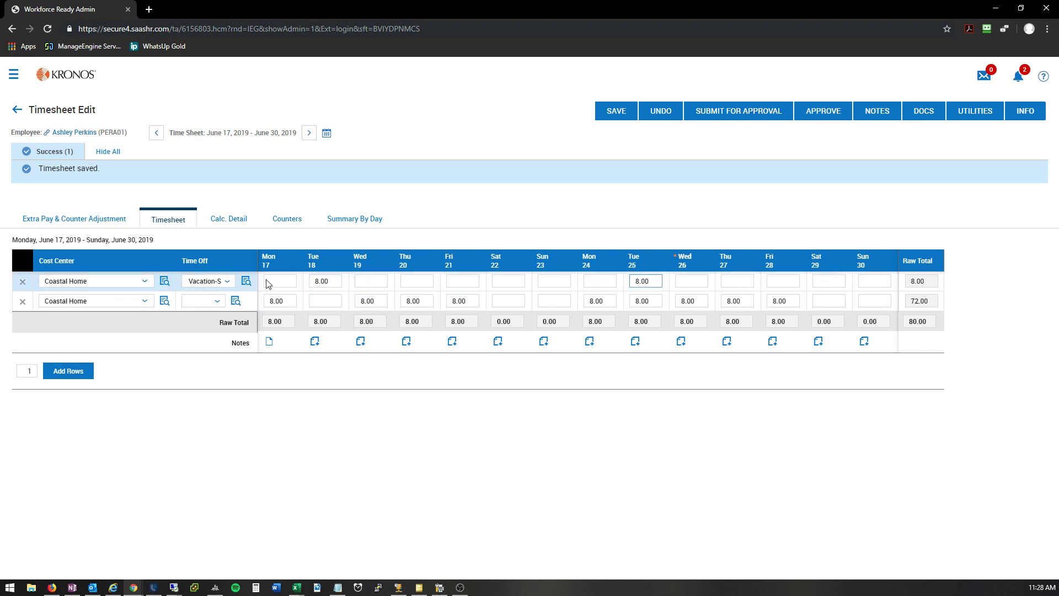
{"action": "left_click", "coordinate": [608, 124]}
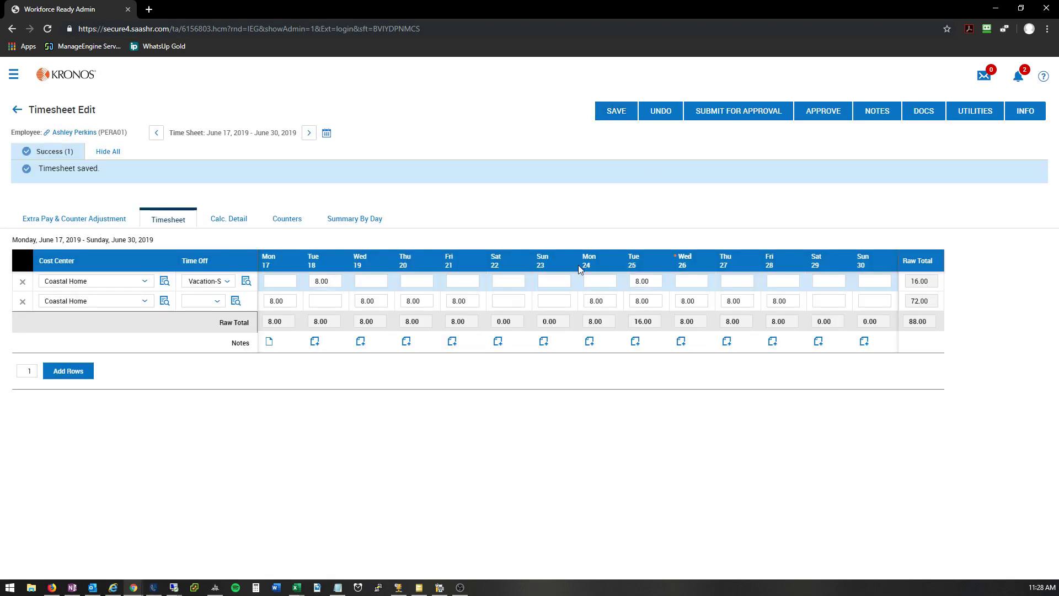
Step: Set the regular hours for Tuesday the 25th to 0.00, save the timesheet, and check the raw totals
{"action": "left_click", "coordinate": [650, 303]}
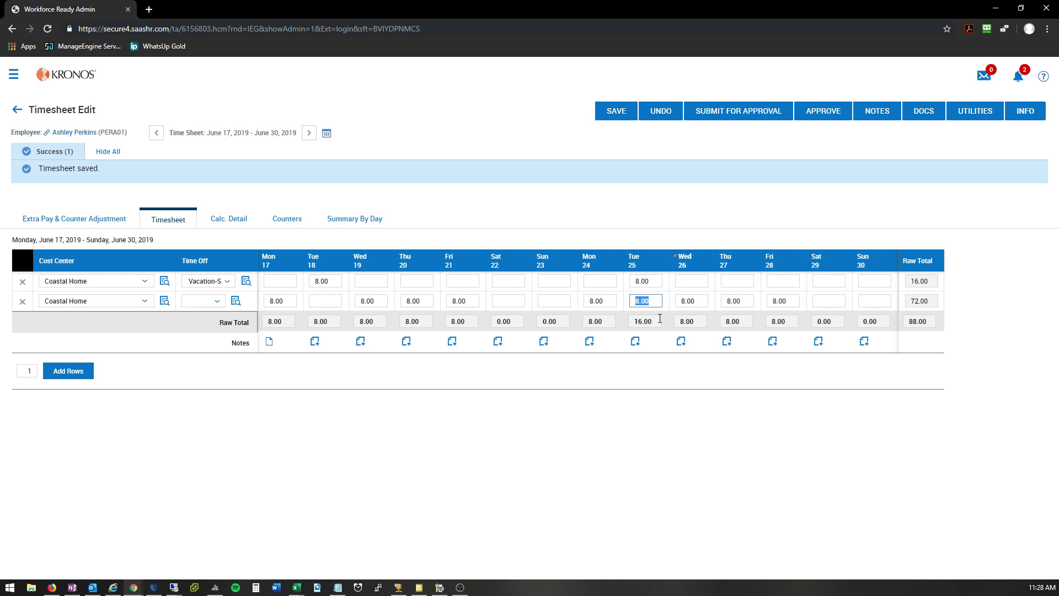
{"action": "key", "text": "Delete"}
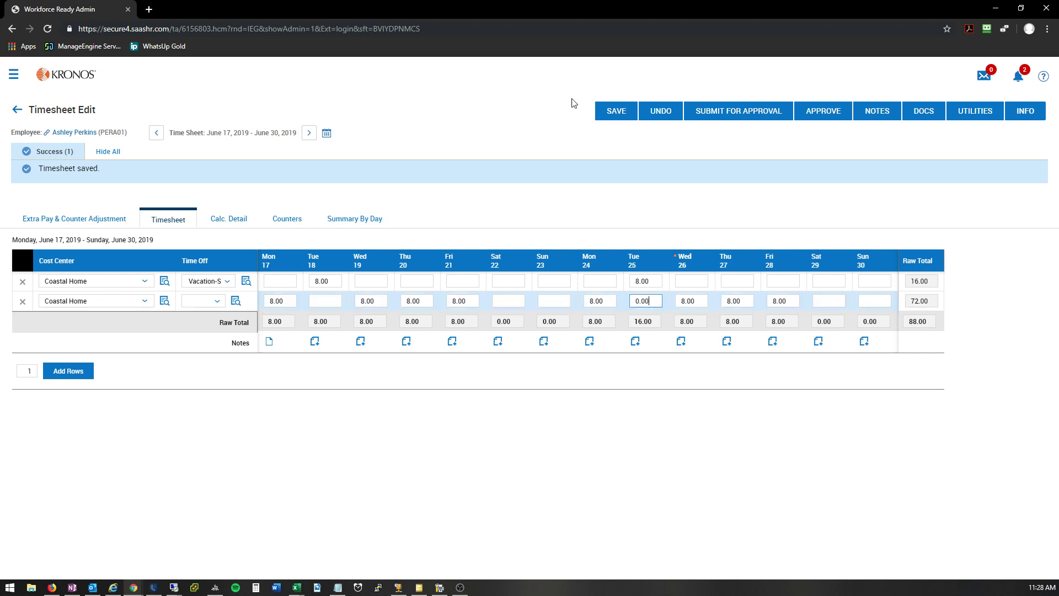
{"action": "left_click", "coordinate": [617, 112]}
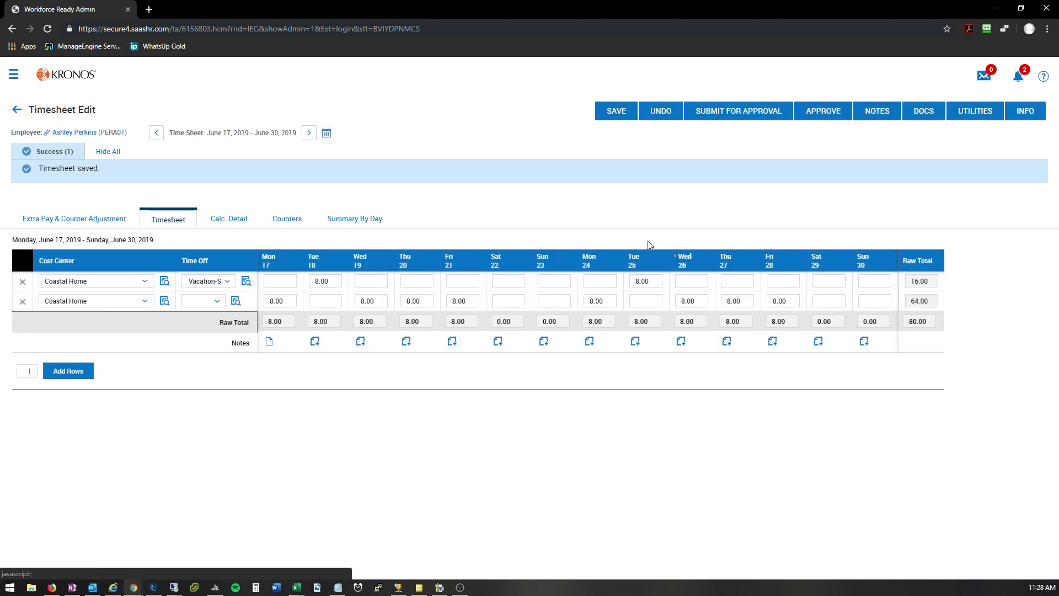
{"action": "left_click", "coordinate": [920, 321]}
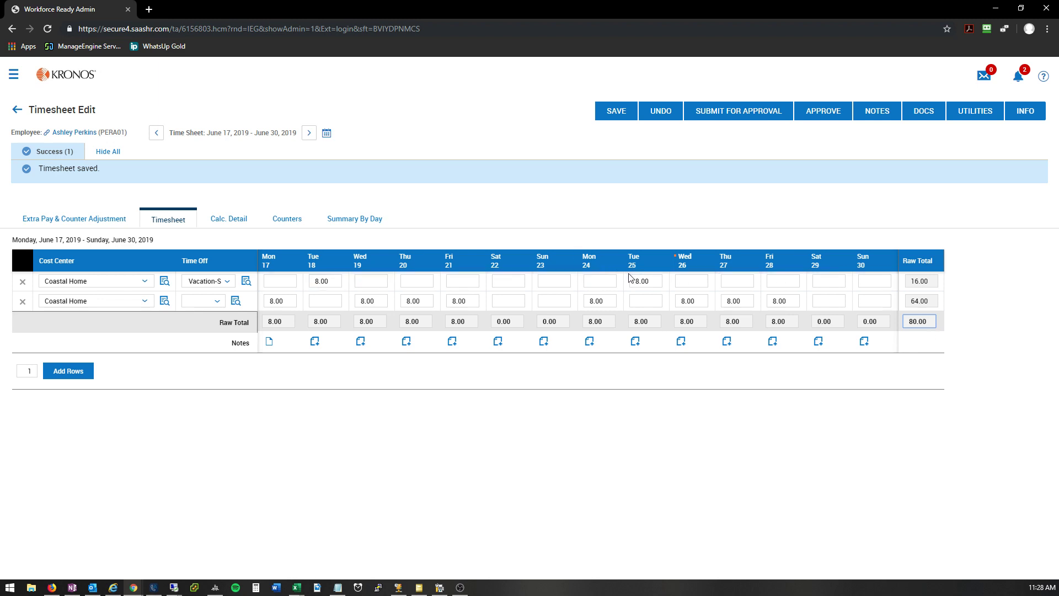
{"action": "left_click", "coordinate": [919, 283]}
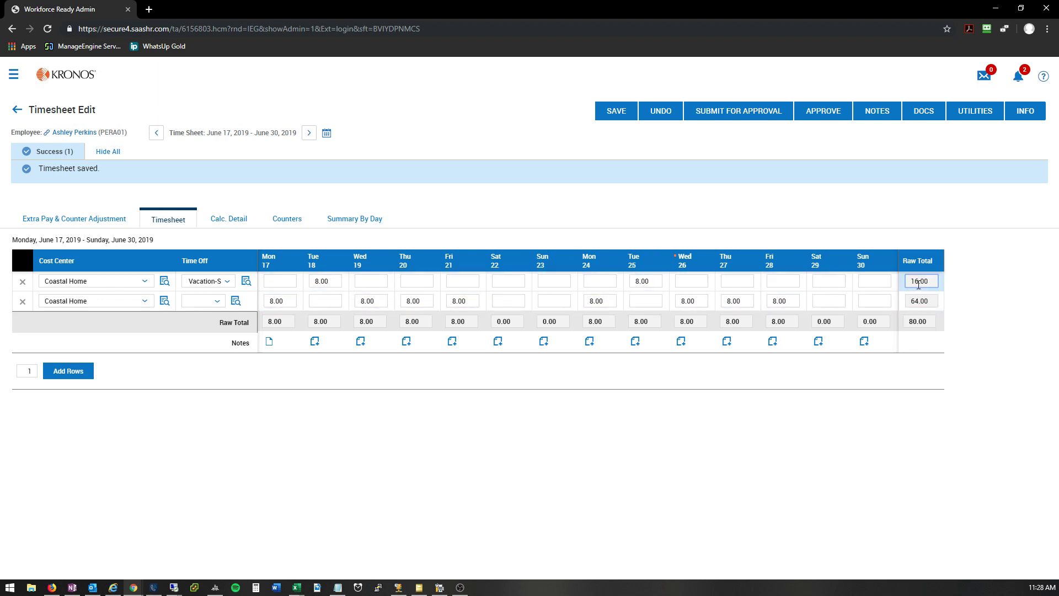
{"action": "left_click", "coordinate": [938, 308]}
{"action": "left_click", "coordinate": [933, 322]}
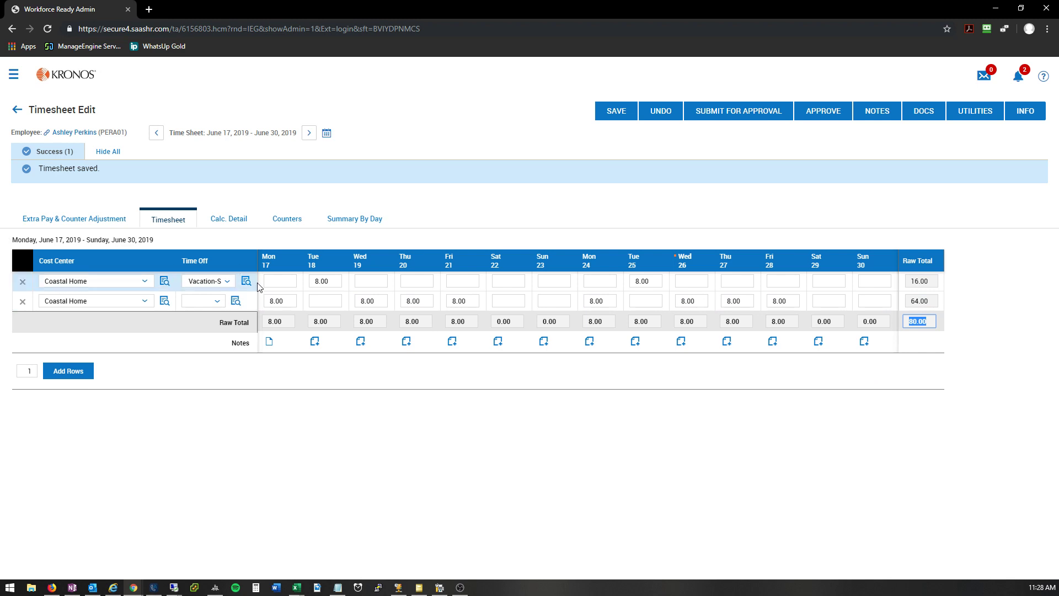
Step: Delete the Vacation-S row, enter 8.00 regular hours for Tuesday the 18th and Tuesday the 25th, and save the timesheet
{"action": "left_click", "coordinate": [22, 282]}
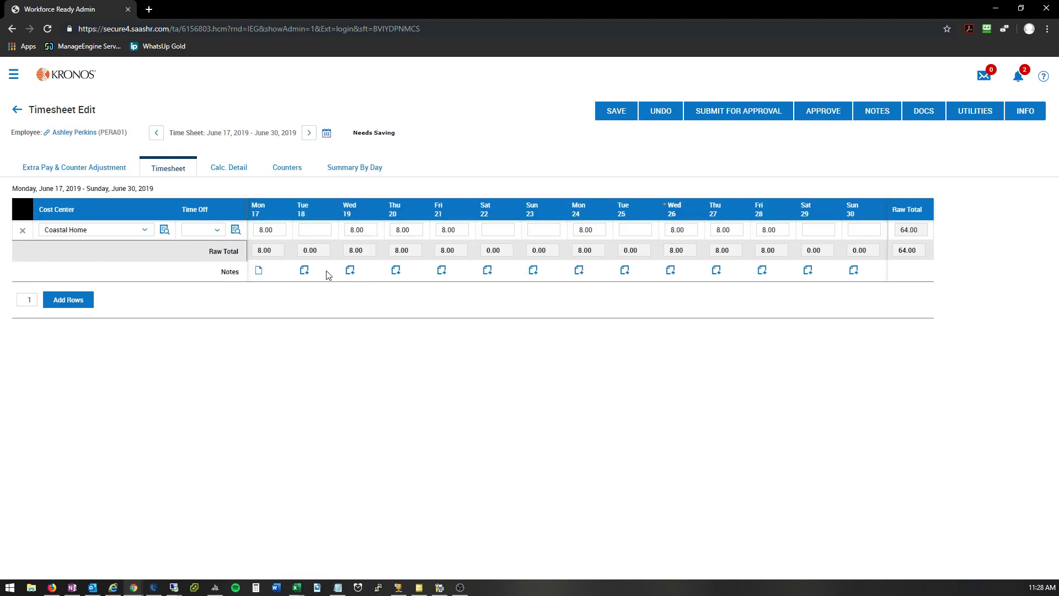
{"action": "left_click", "coordinate": [313, 228]}
{"action": "type", "text": "8.0"}
{"action": "left_click", "coordinate": [633, 231]}
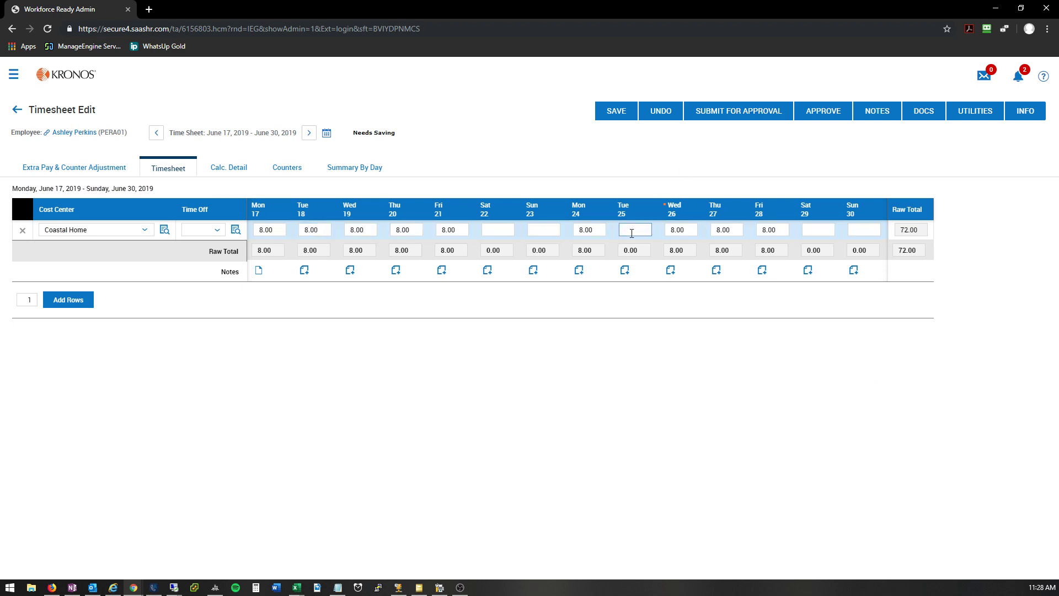
{"action": "type", "text": "8.00"}
{"action": "left_click", "coordinate": [626, 111]}
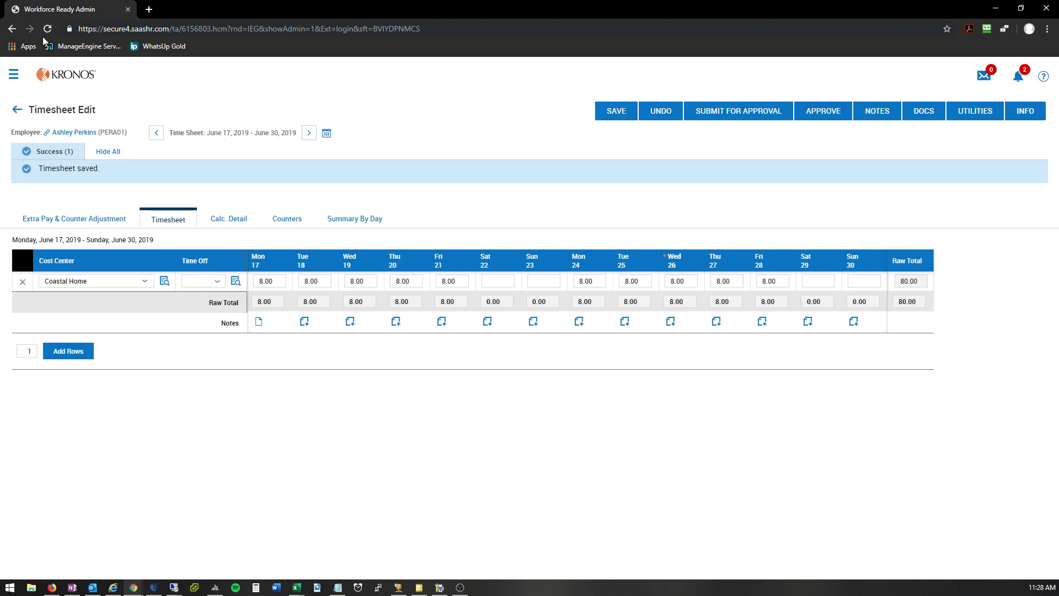
Step: Return to the dashboard and look through the pending timesheet approvals in My To Do Items
{"action": "left_click", "coordinate": [58, 73]}
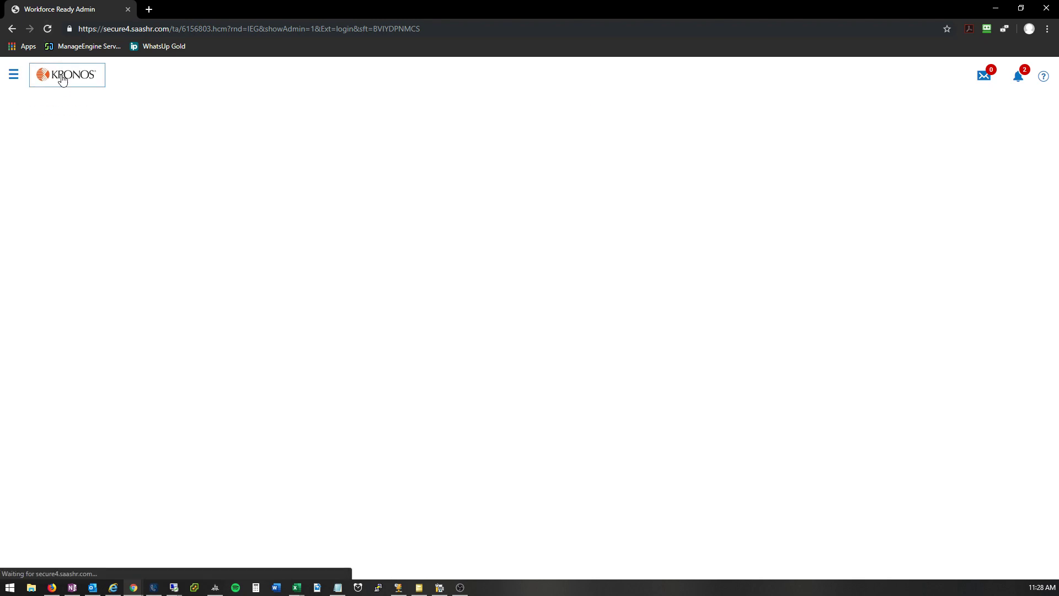
{"action": "scroll", "coordinate": [337, 448], "scroll_direction": "down", "scroll_amount": 2}
{"action": "scroll", "coordinate": [337, 452], "scroll_direction": "down", "scroll_amount": 3}
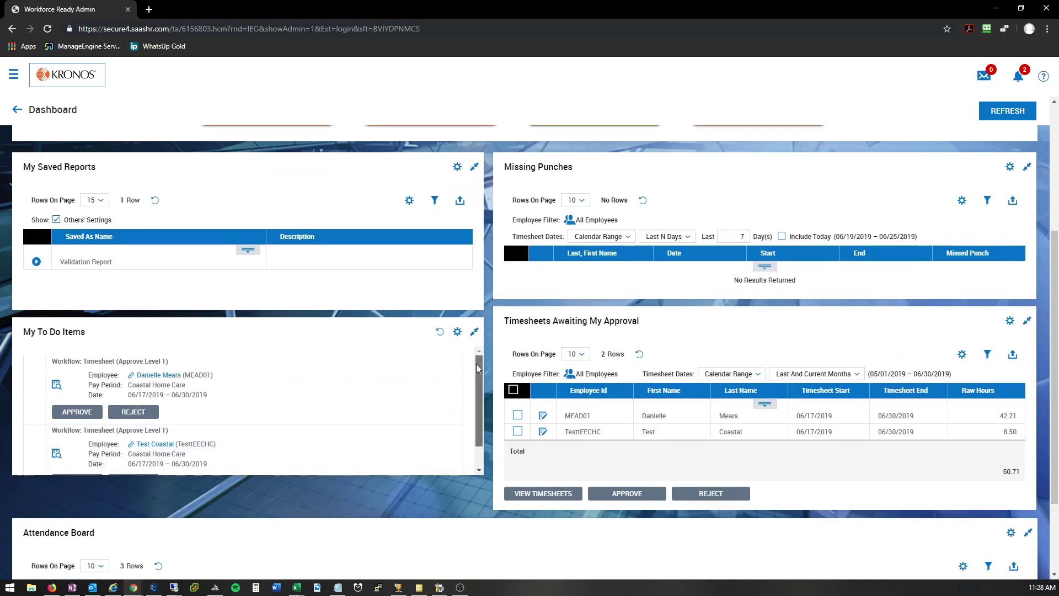
{"action": "left_click_drag", "start_coordinate": [475, 363], "coordinate": [476, 382]}
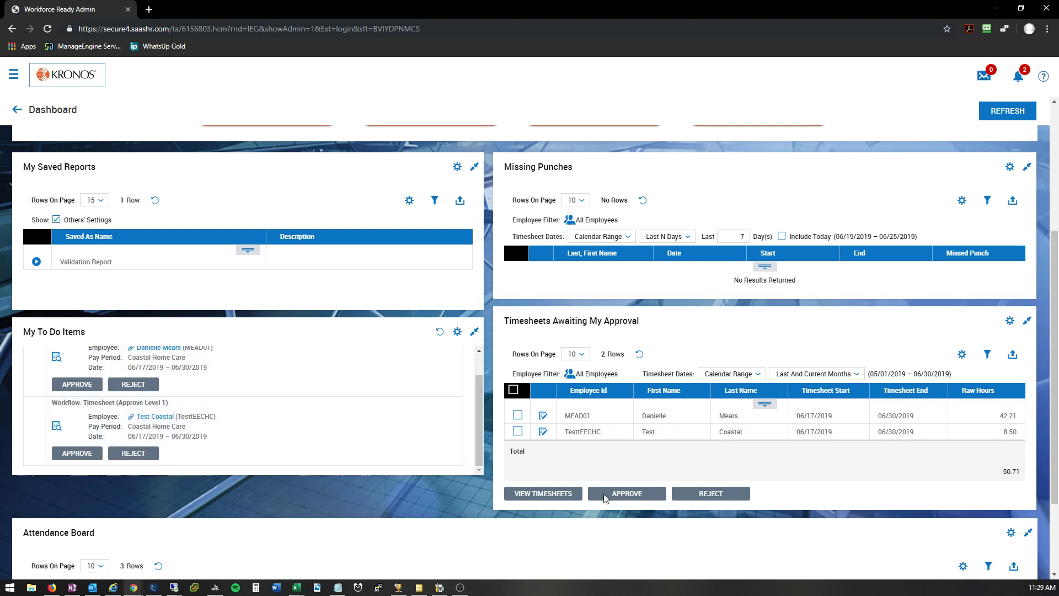
Step: Try to approve all timesheets in Timesheets Awaiting My Approval at once, leaving the approval comment empty
{"action": "left_click", "coordinate": [513, 390]}
{"action": "left_click", "coordinate": [637, 496]}
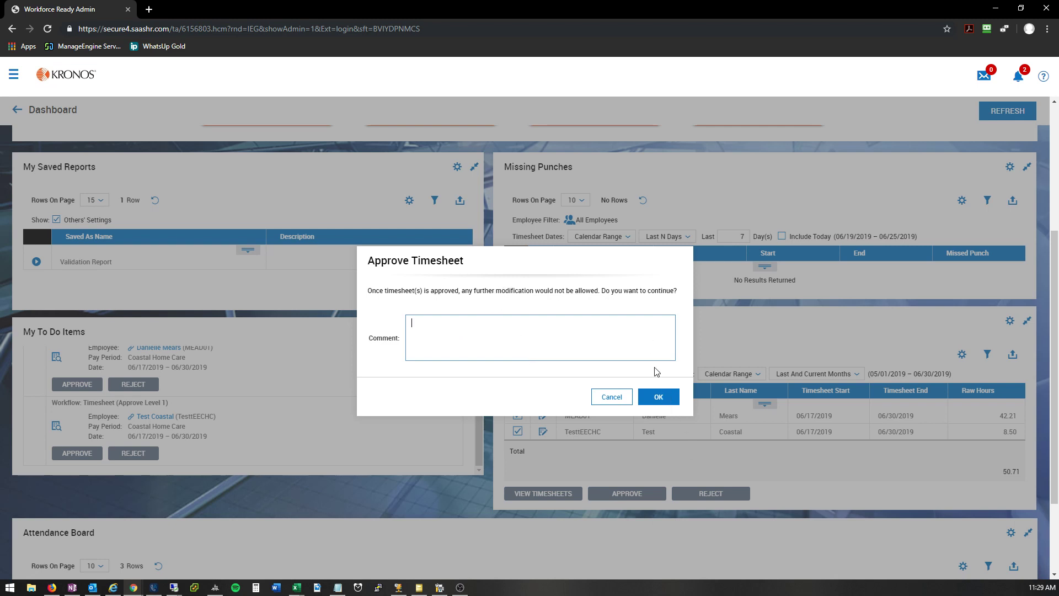
{"action": "left_click_drag", "start_coordinate": [679, 297], "coordinate": [365, 285]}
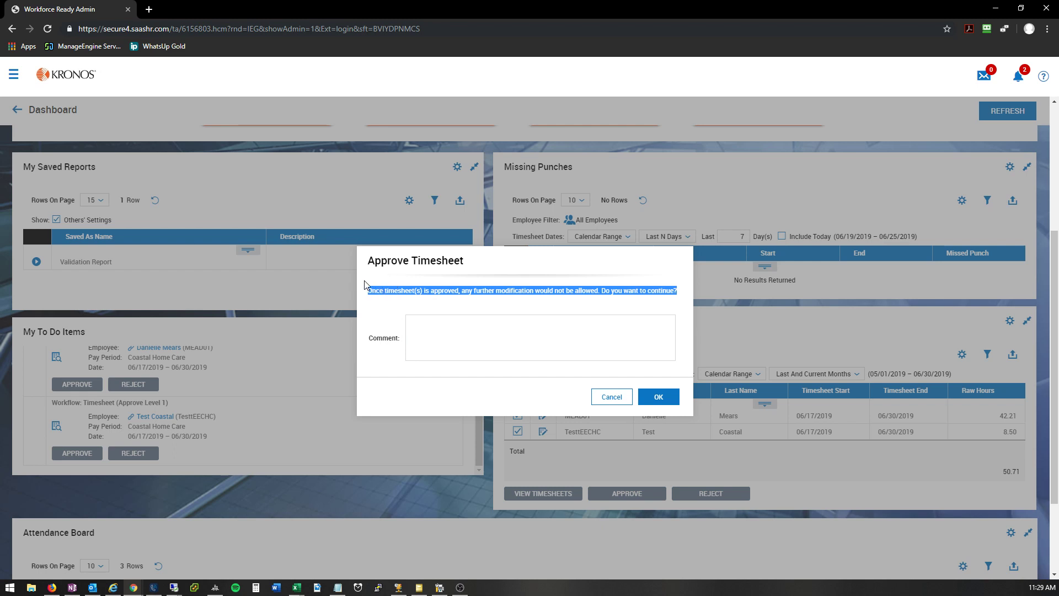
{"action": "left_click_drag", "start_coordinate": [466, 294], "coordinate": [596, 302]}
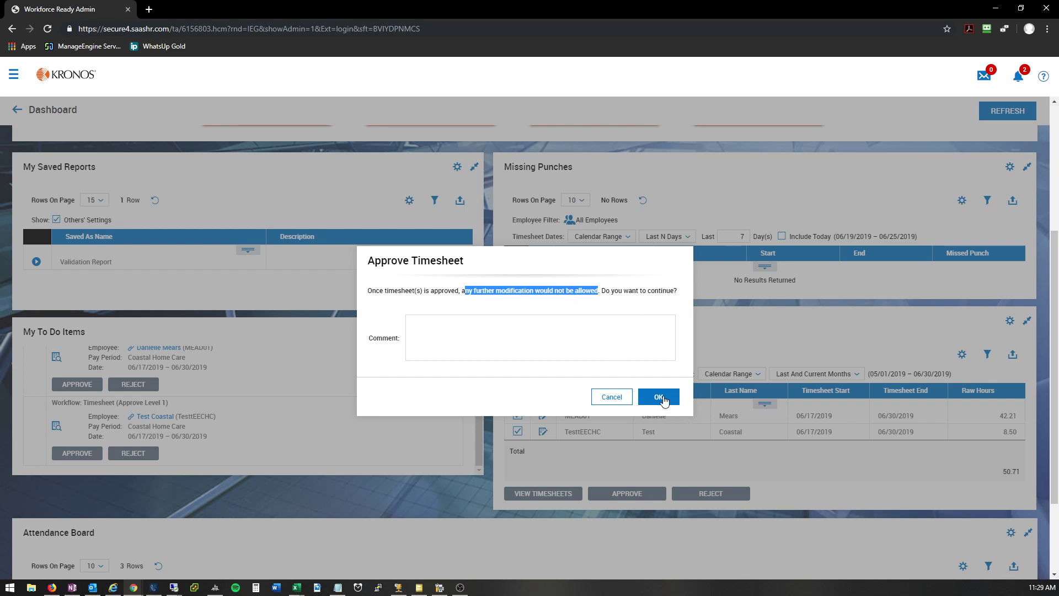
{"action": "left_click", "coordinate": [626, 378]}
{"action": "left_click", "coordinate": [662, 398]}
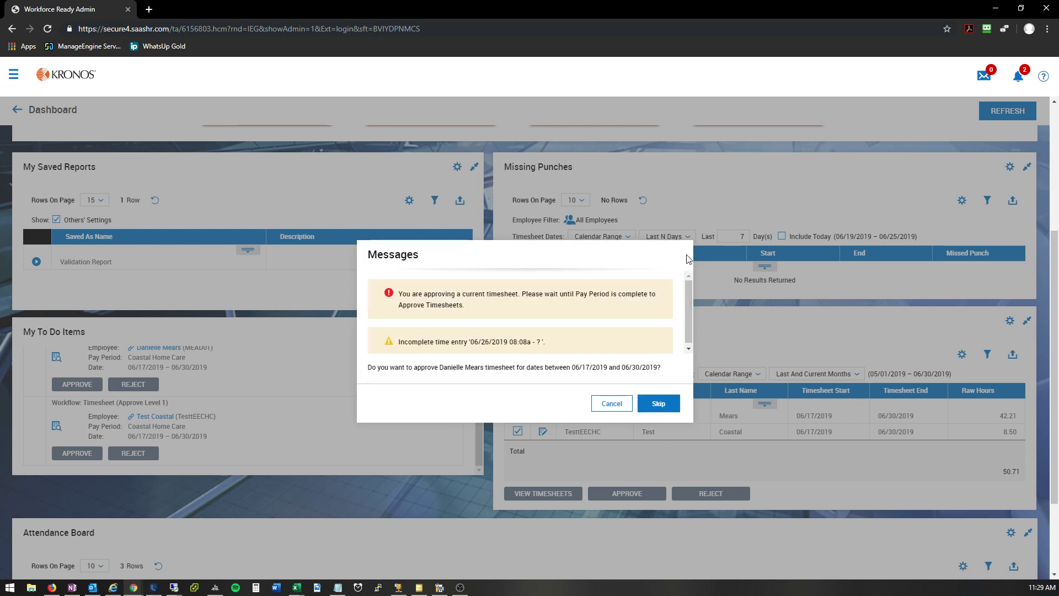
Step: Read the error and the incomplete time entry warning for the first timesheet, and cancel the approval
{"action": "triple_click", "coordinate": [396, 298]}
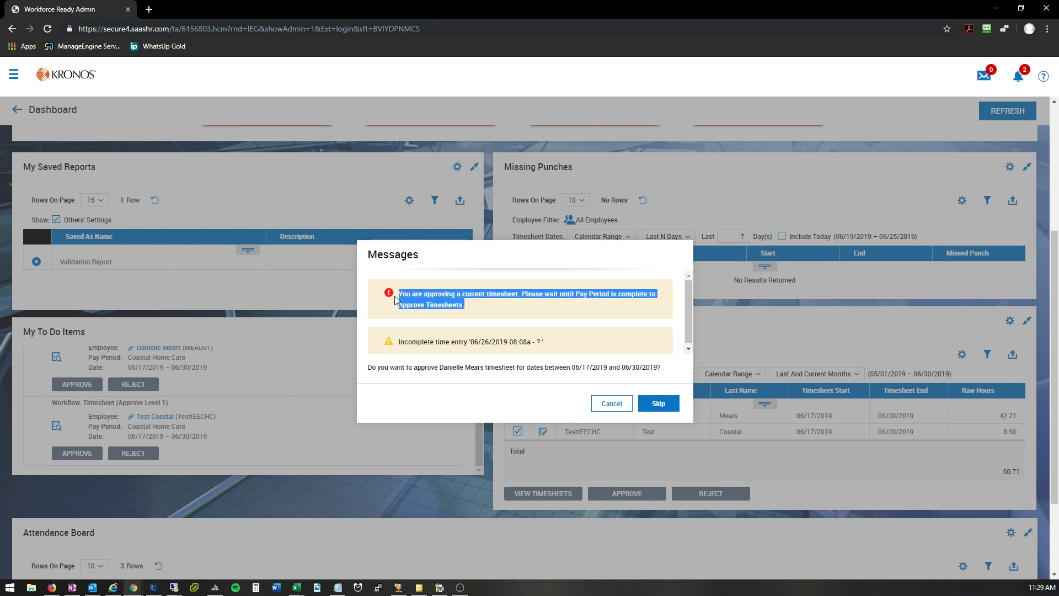
{"action": "left_click", "coordinate": [505, 306]}
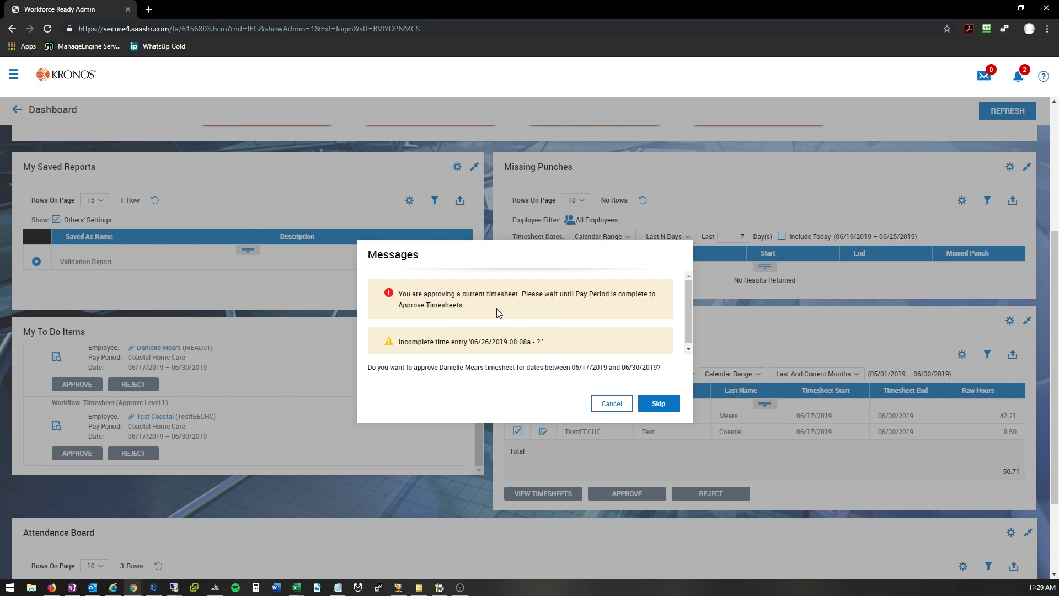
{"action": "left_click_drag", "start_coordinate": [500, 312], "coordinate": [393, 295]}
{"action": "left_click", "coordinate": [500, 341]}
{"action": "left_click_drag", "start_coordinate": [552, 347], "coordinate": [385, 342]}
{"action": "left_click", "coordinate": [386, 342]}
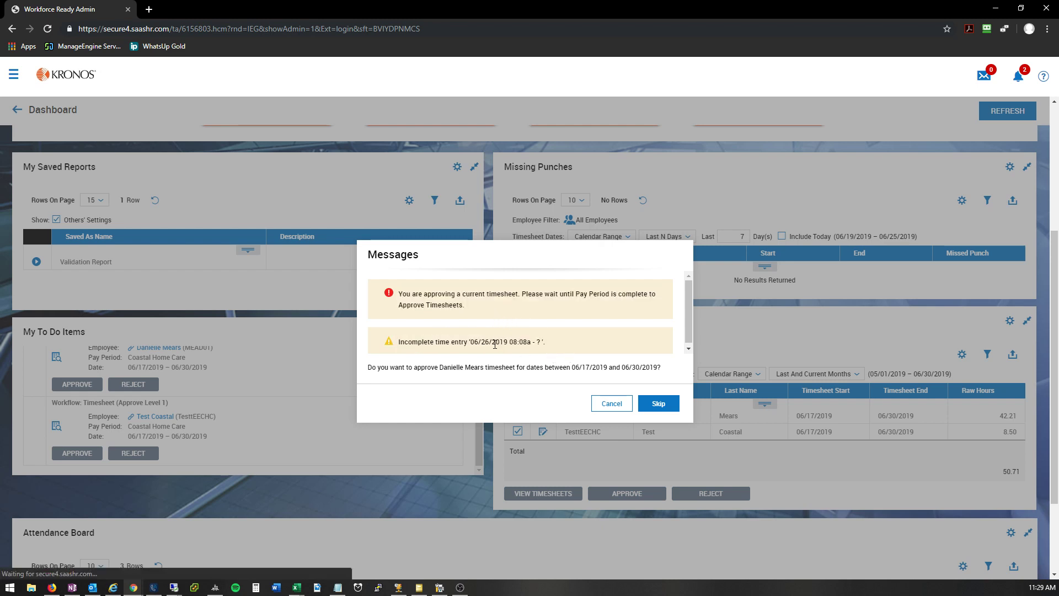
{"action": "left_click_drag", "start_coordinate": [593, 351], "coordinate": [509, 341]}
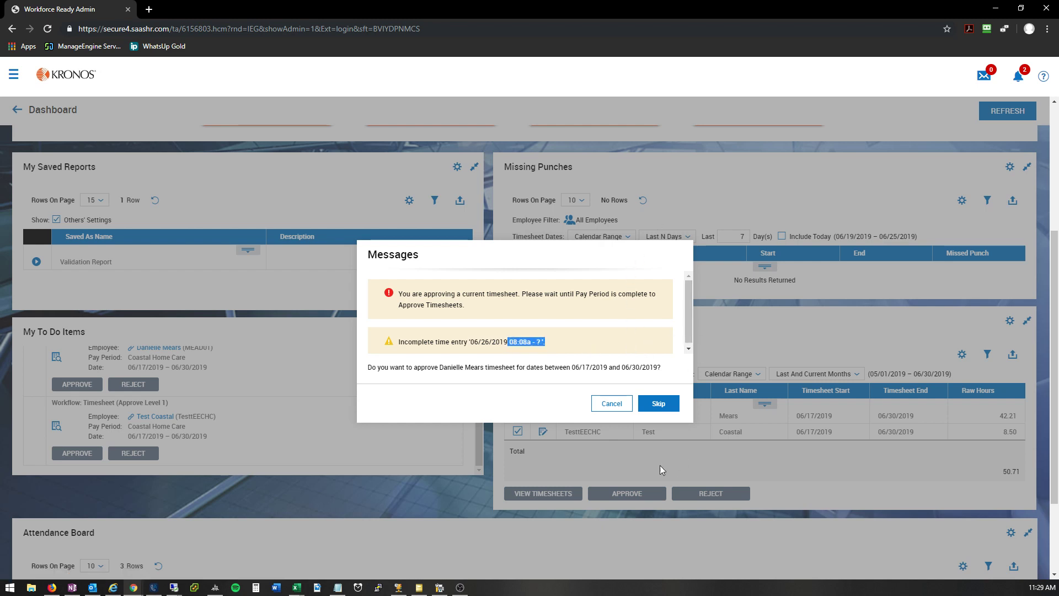
{"action": "left_click", "coordinate": [574, 349]}
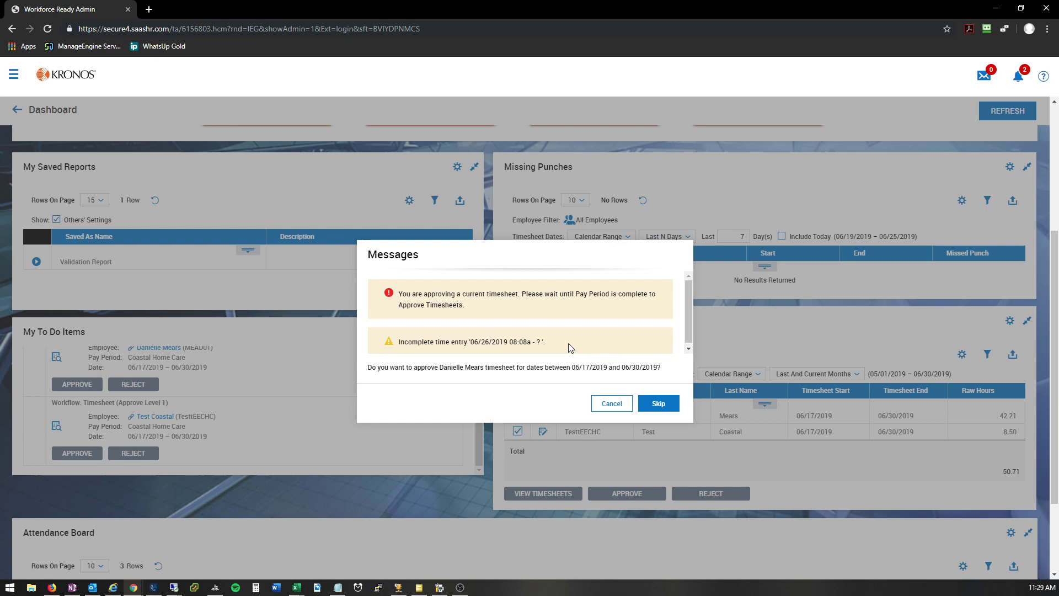
{"action": "left_click", "coordinate": [611, 404]}
Step: Open the first timesheet awaiting approval and check the missing out punch on Wednesday the 26th
{"action": "scroll", "coordinate": [627, 420], "scroll_direction": "down", "scroll_amount": 1}
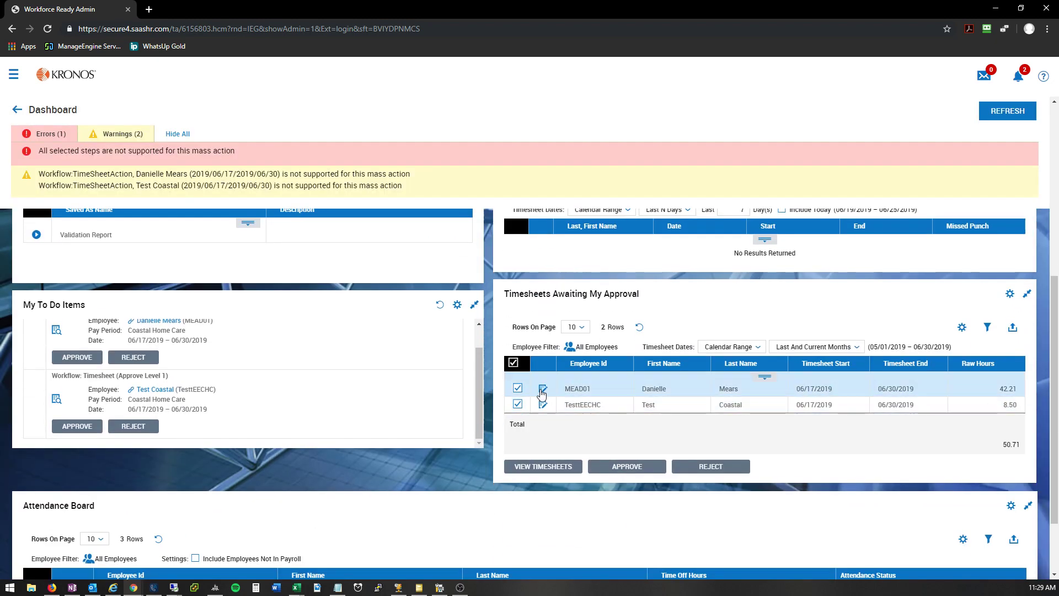
{"action": "left_click", "coordinate": [543, 390]}
{"action": "scroll", "coordinate": [518, 309], "scroll_direction": "down", "scroll_amount": 3}
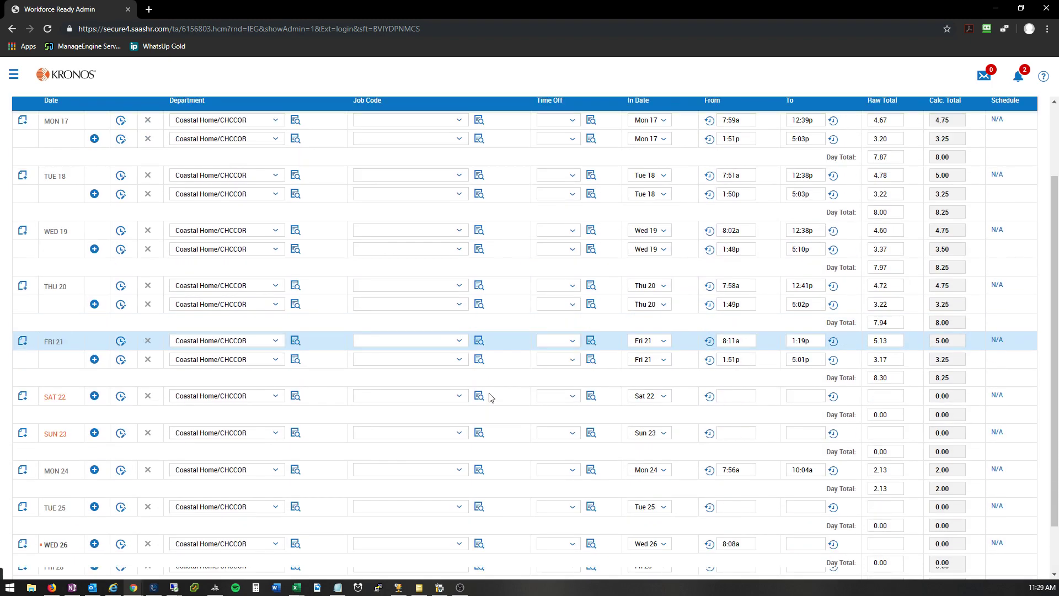
{"action": "left_click", "coordinate": [813, 461]}
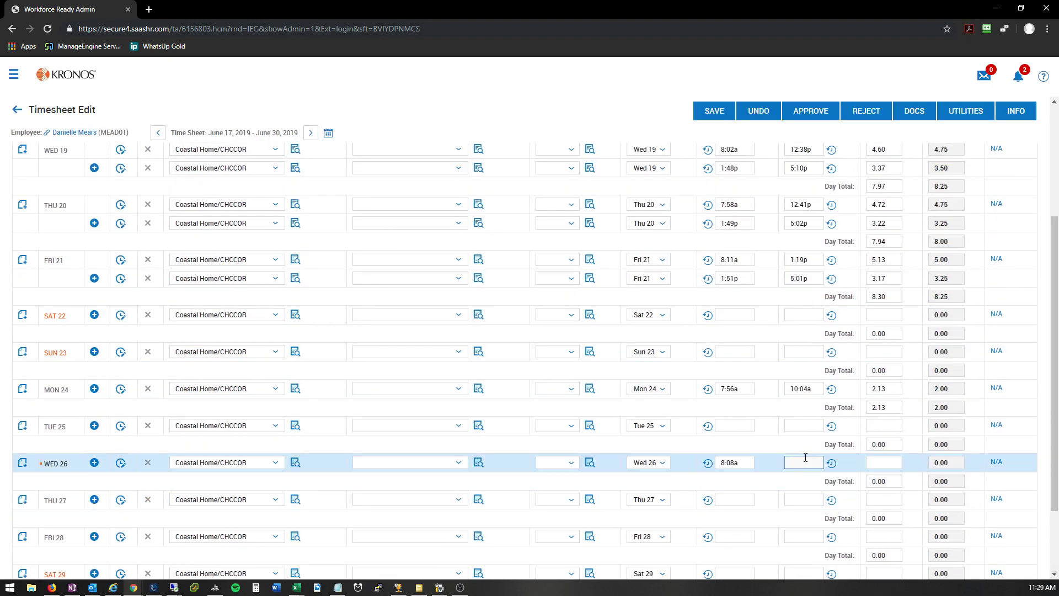
{"action": "scroll", "coordinate": [863, 110], "scroll_direction": "up", "scroll_amount": 3}
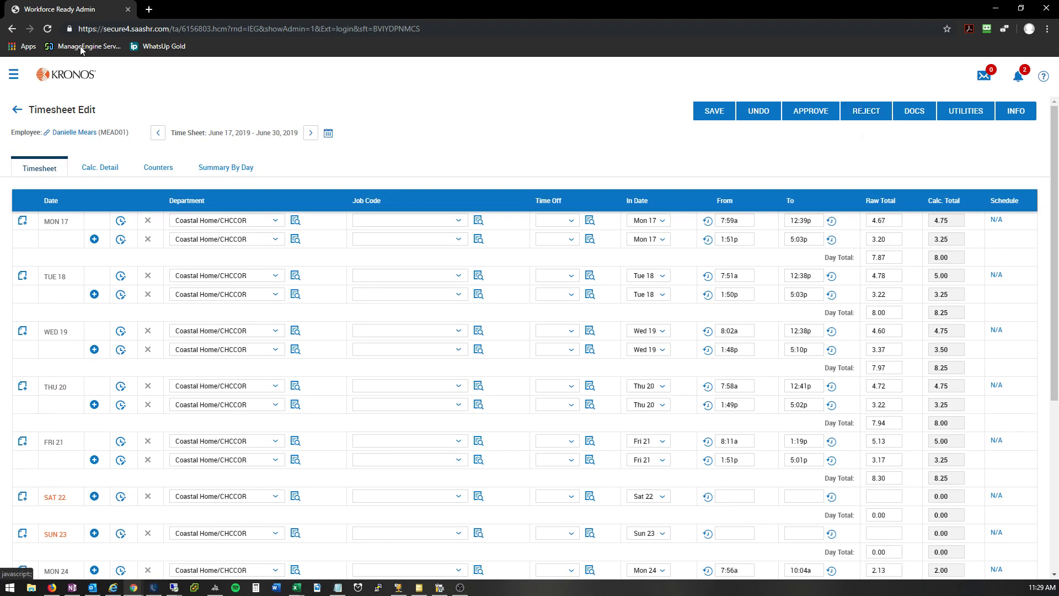
Step: Return to the dashboard and look over the pending approvals and the Attendance Board
{"action": "left_click", "coordinate": [71, 83]}
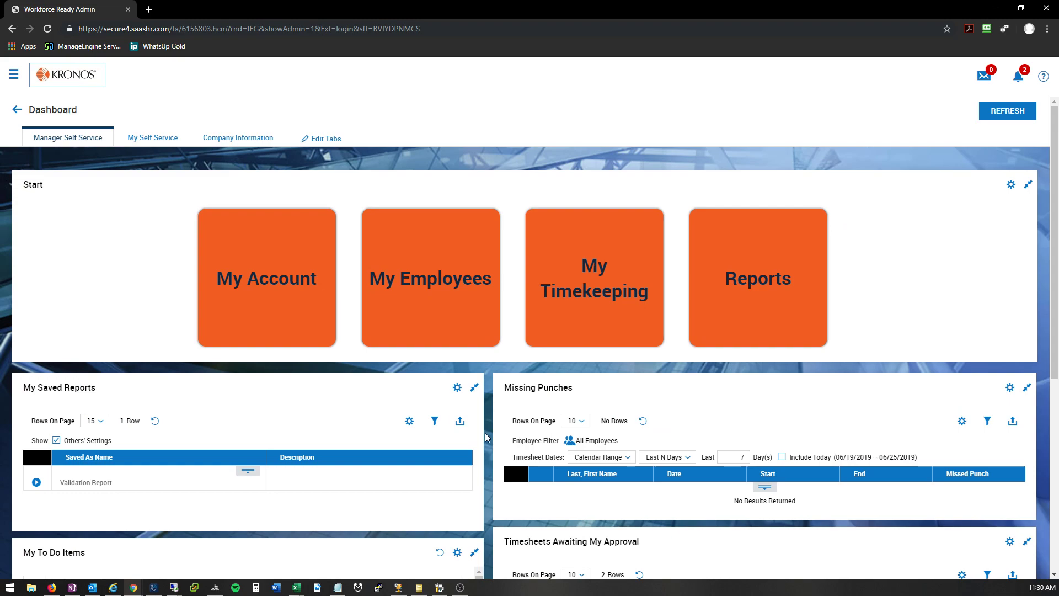
{"action": "scroll", "coordinate": [485, 438], "scroll_direction": "down", "scroll_amount": 6}
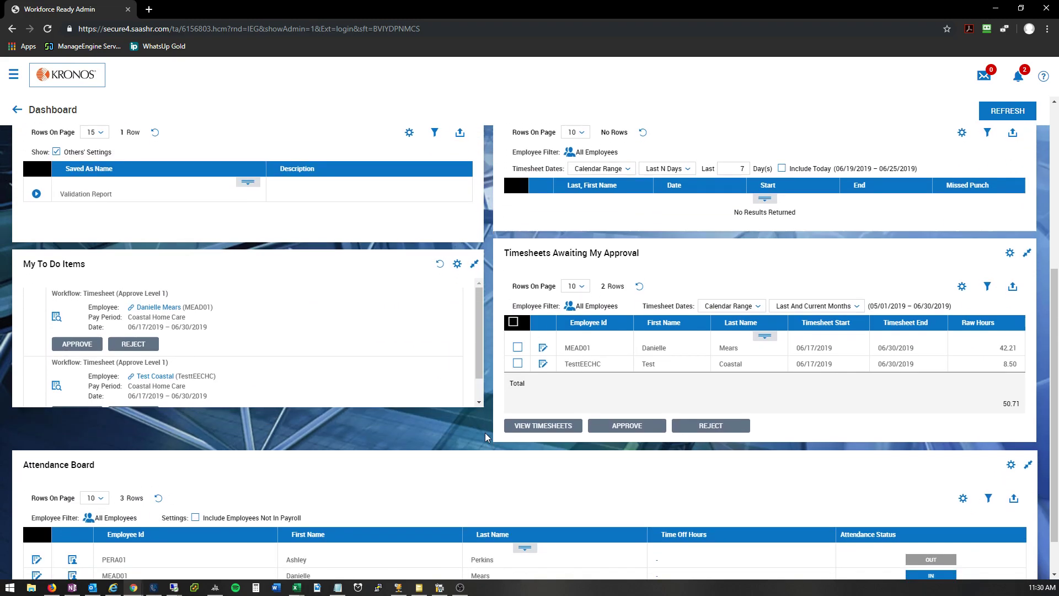
{"action": "scroll", "coordinate": [485, 453], "scroll_direction": "up", "scroll_amount": 6}
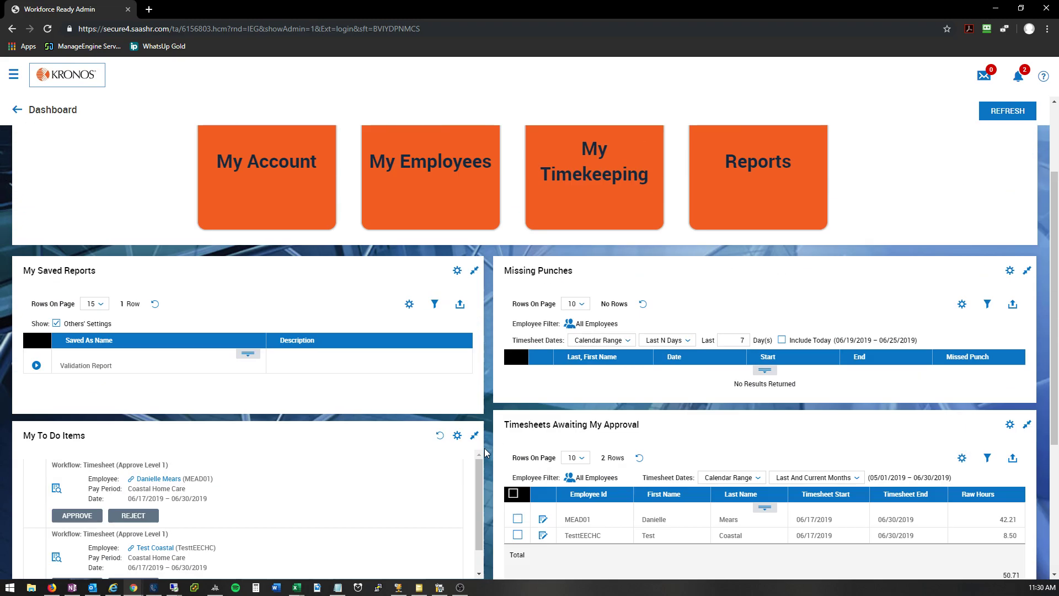